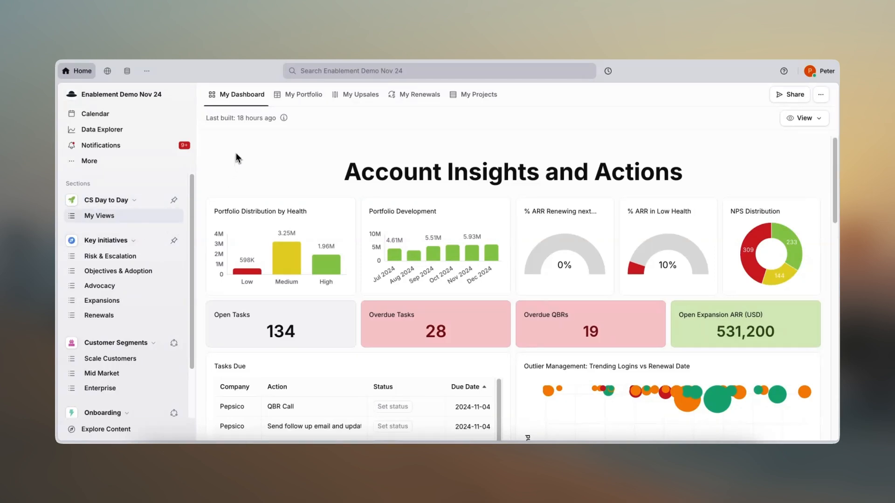
# - View the My Portfolio table and the My Upsales board within My Views
pyautogui.click(304, 102)
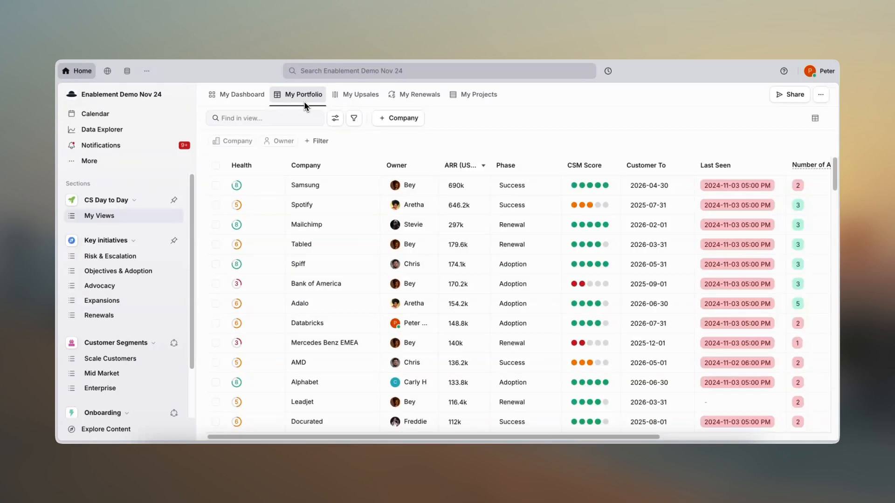
pyautogui.click(366, 101)
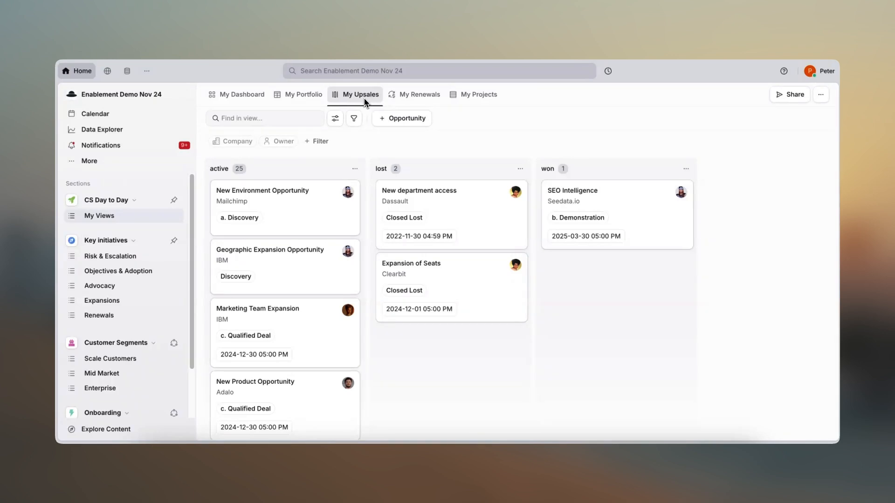
# - Look through the Risk & Escalation dashboard and view the Risk Mitigation Strategy document
pyautogui.click(139, 263)
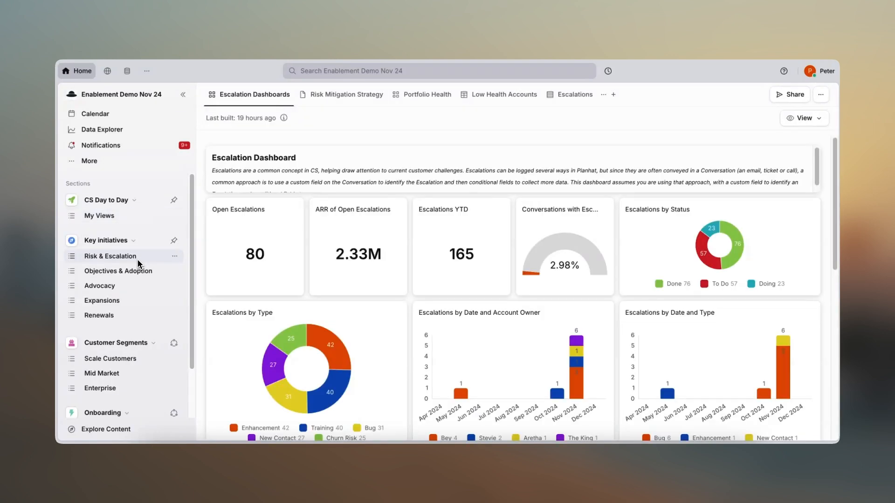
pyautogui.scroll(-3, 206, 262)
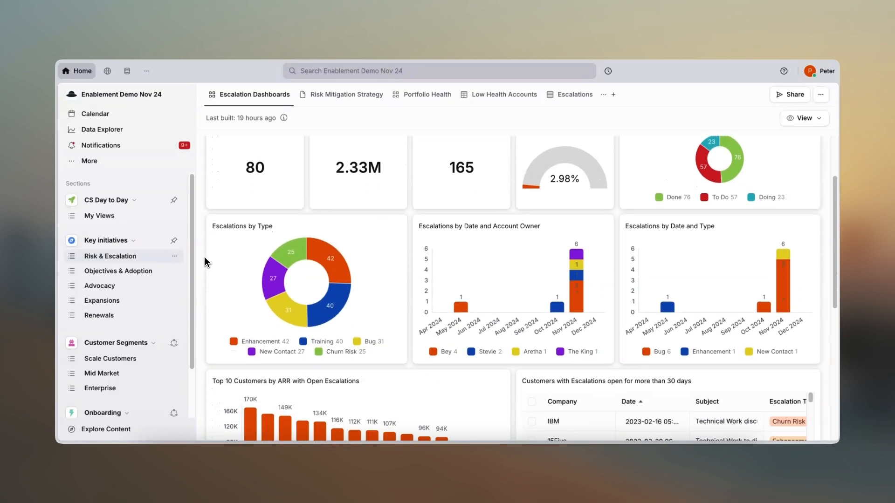
pyautogui.scroll(3, 206, 262)
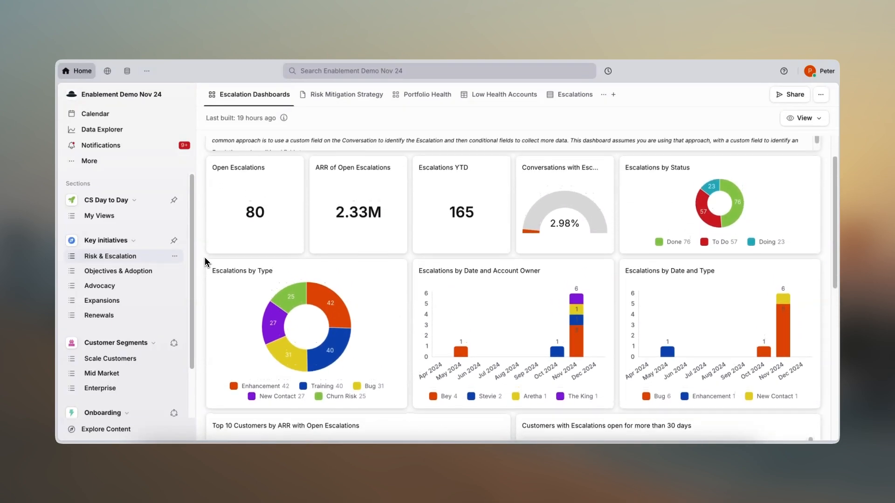
pyautogui.scroll(2, 205, 262)
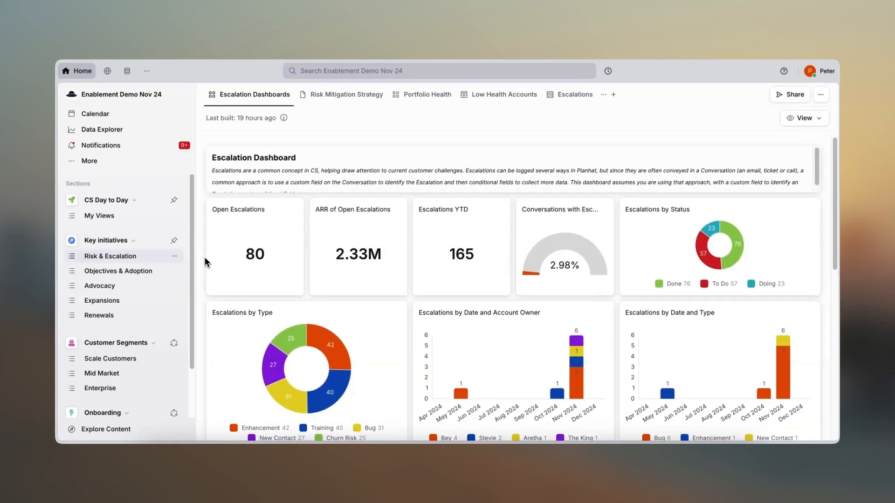
pyautogui.click(353, 101)
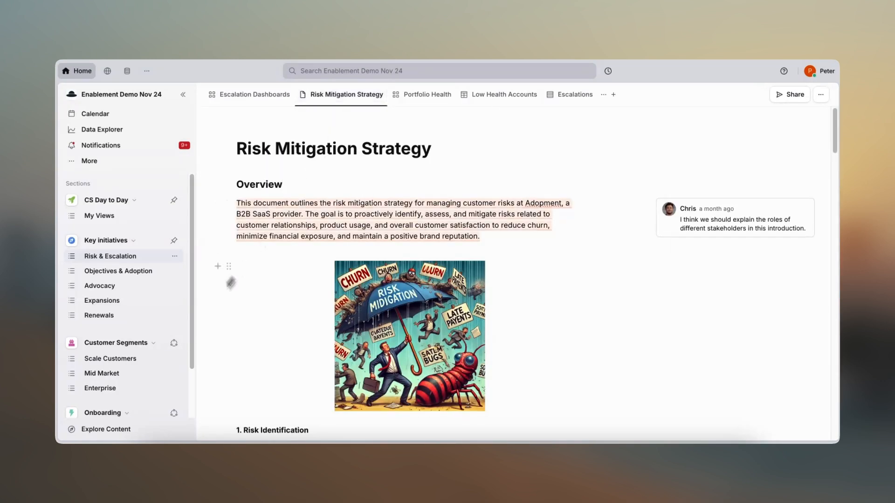
# - Filter the pages in the Content Explorer to the Dashboard page type
pyautogui.click(128, 431)
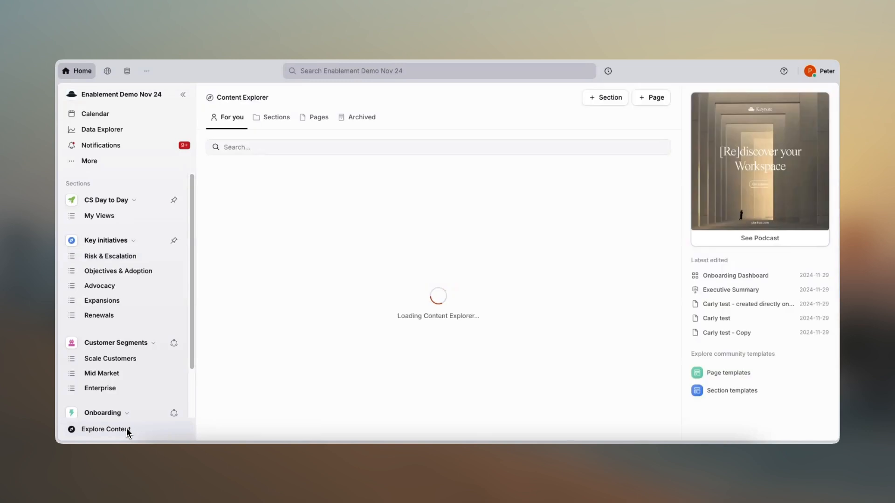
pyautogui.click(311, 124)
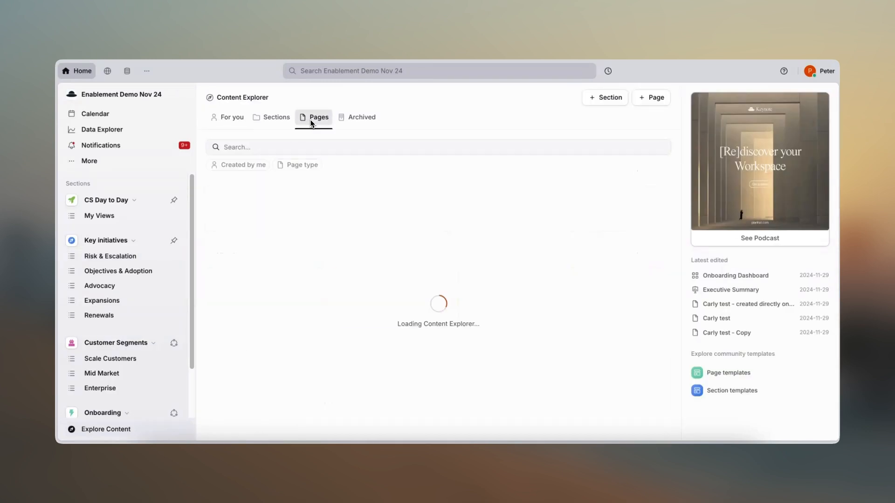
pyautogui.click(302, 165)
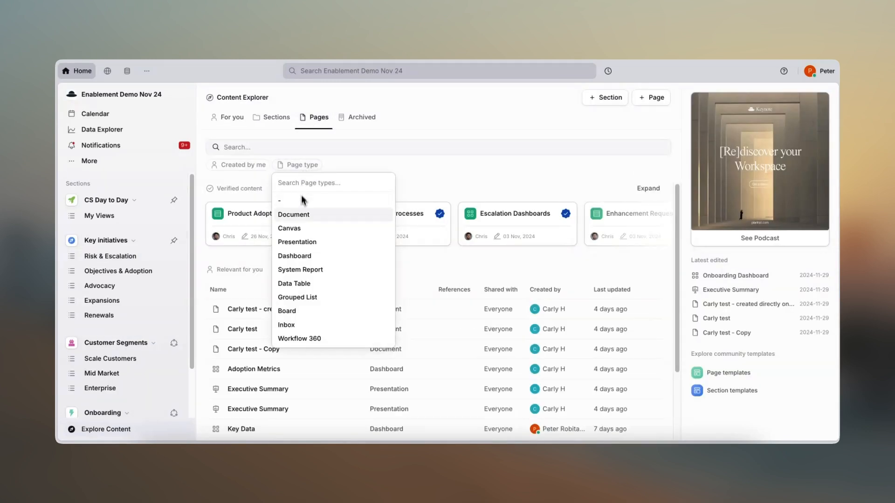
pyautogui.click(296, 257)
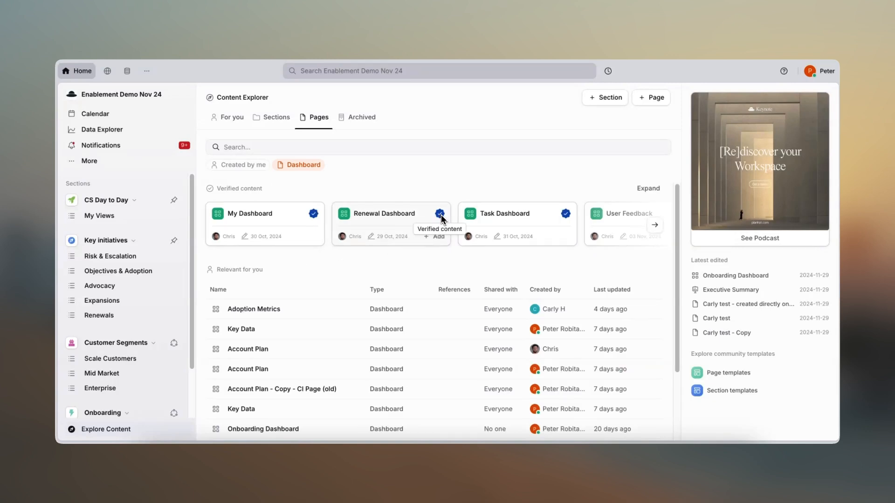
# - Open the verified Renewal Dashboard and bring up the options for adding it to home
pyautogui.click(385, 223)
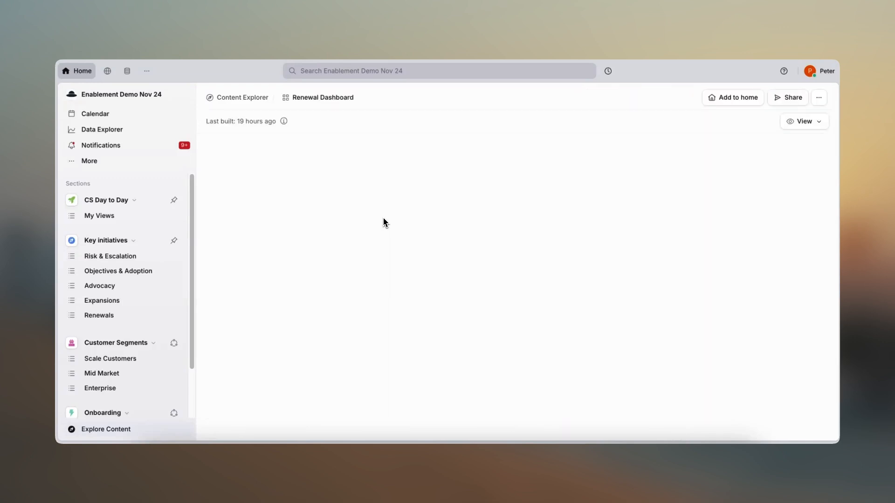
pyautogui.click(733, 101)
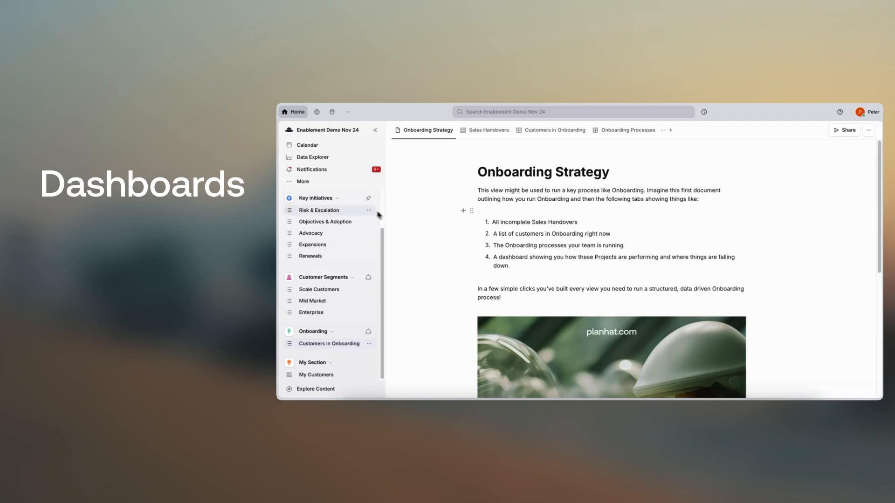
# - Create a blank dashboard page named Onboarding Analytics in the Customers in Onboarding view, shared with everyone in Enablement Demo Nov 24
pyautogui.click(359, 199)
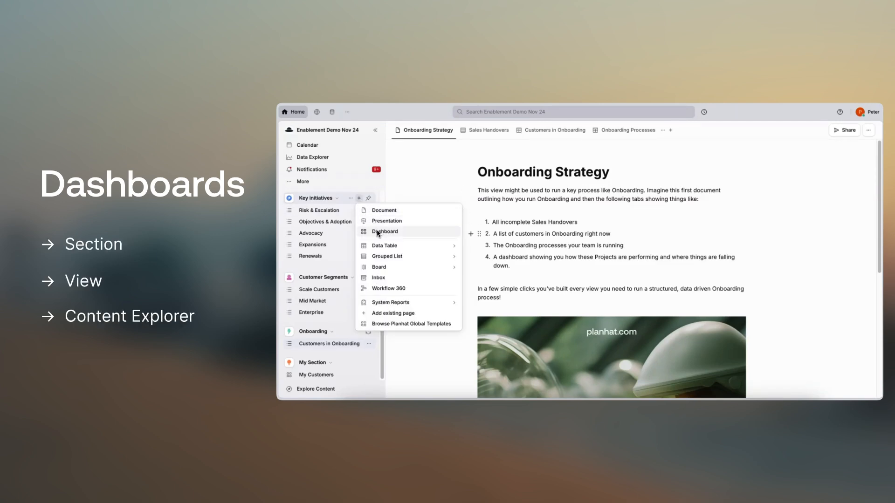
pyautogui.click(671, 130)
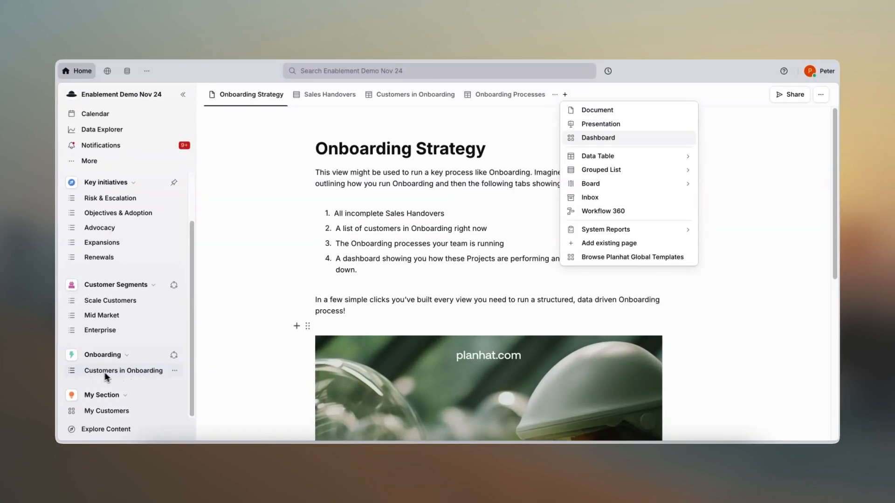
pyautogui.click(587, 137)
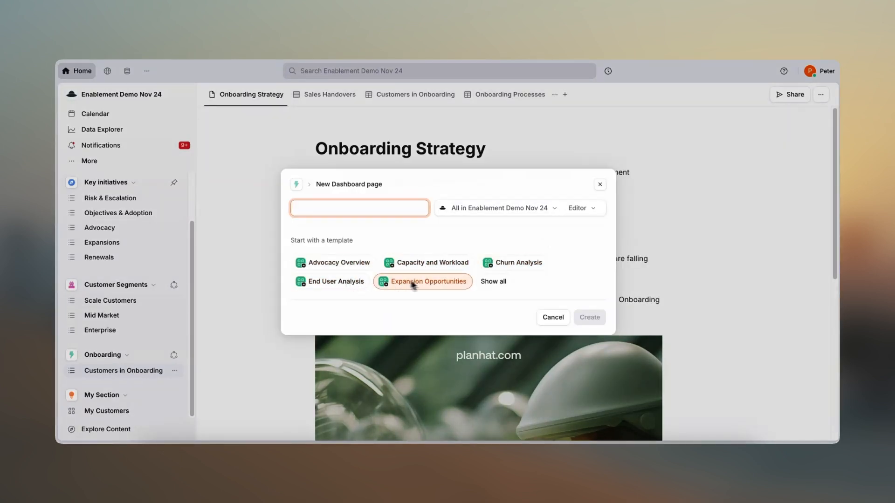
pyautogui.click(485, 282)
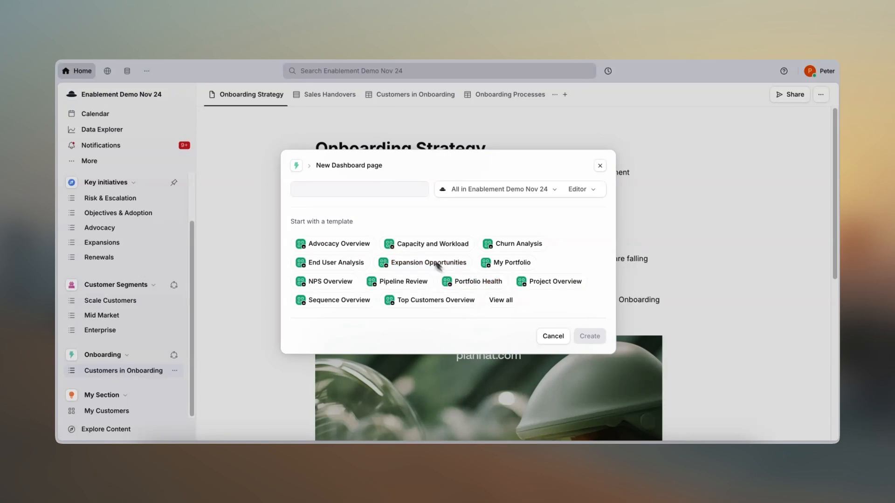
pyautogui.click(366, 191)
pyautogui.write('Onboarding Analytics')
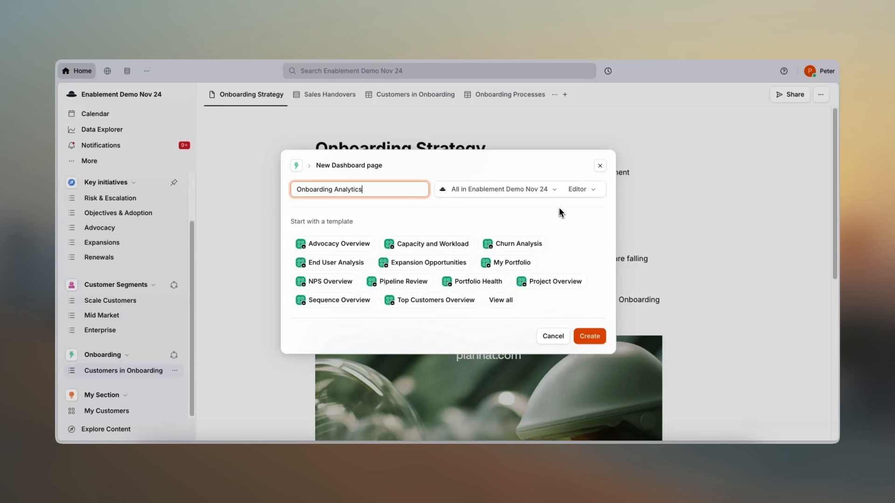
pyautogui.click(553, 190)
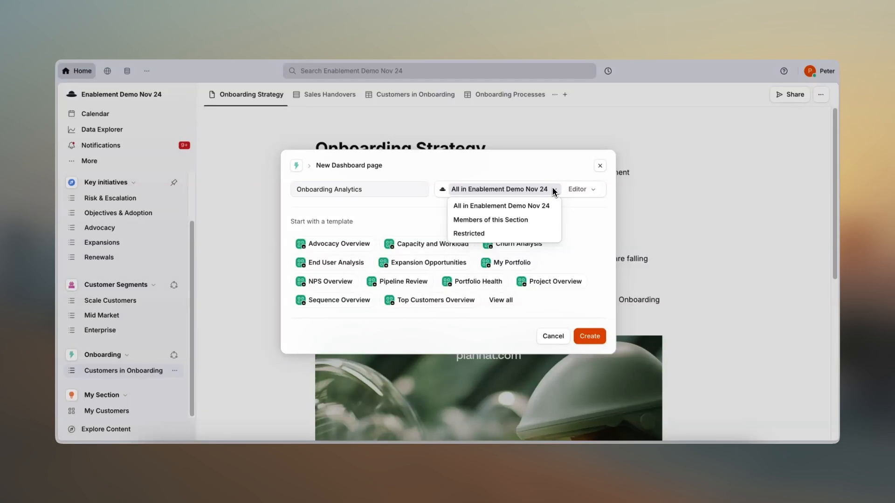
pyautogui.click(592, 336)
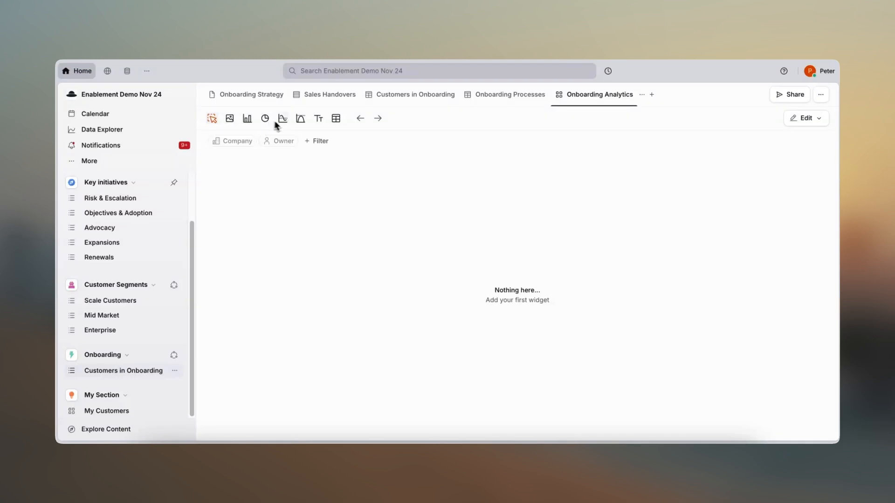
# - Add a text widget reading "Onboarding Analytics" and resize it into a small box centred at the top of the dashboard canvas
pyautogui.click(316, 121)
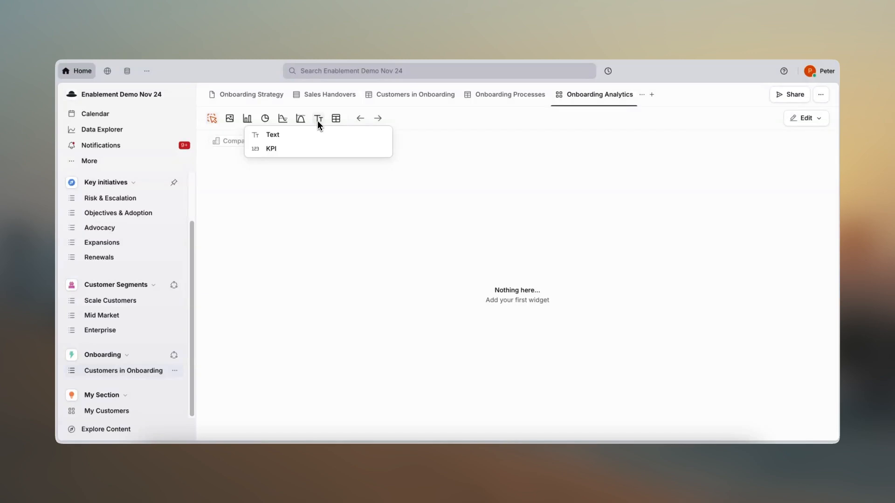
pyautogui.click(315, 134)
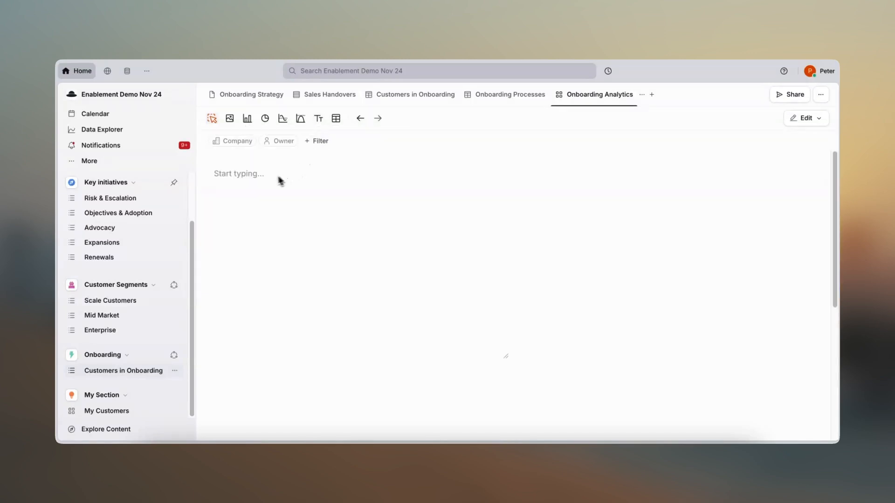
pyautogui.click(256, 179)
pyautogui.write('Onboa')
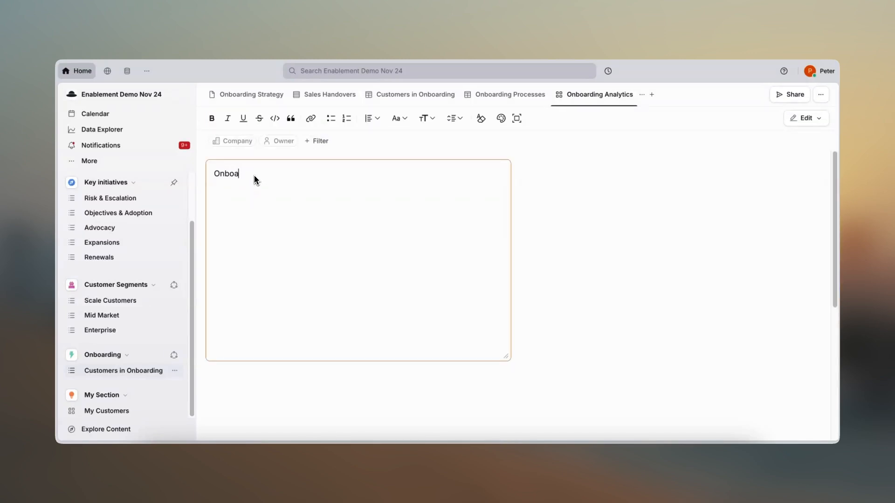
pyautogui.write('rding Analytics')
pyautogui.moveTo(507, 362); pyautogui.dragTo(655, 196)
pyautogui.moveTo(713, 205); pyautogui.dragTo(612, 206)
# - Set the Onboarding Analytics heading to font size 28 and centre its text
pyautogui.tripleClick(482, 187)
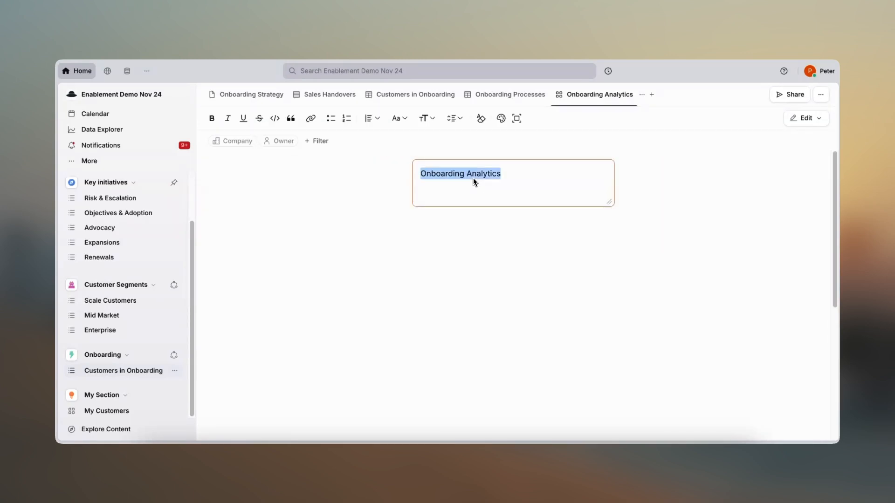
pyautogui.click(425, 119)
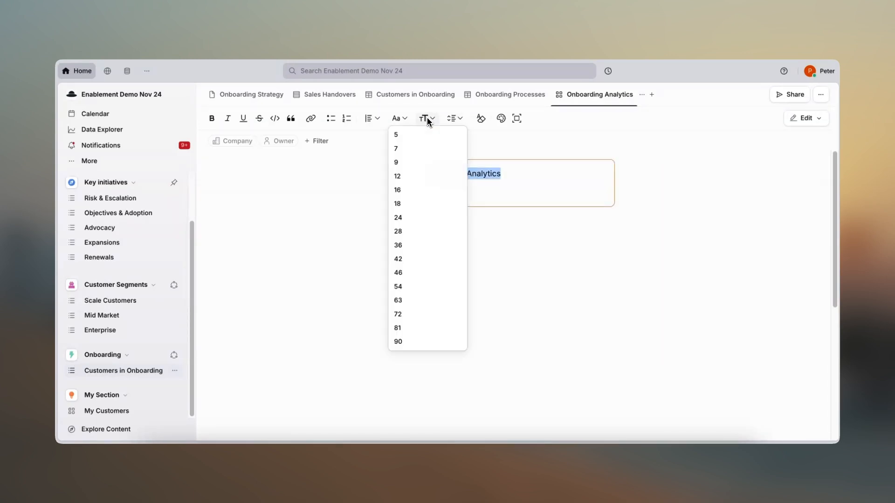
pyautogui.click(404, 233)
pyautogui.click(372, 120)
pyautogui.click(369, 149)
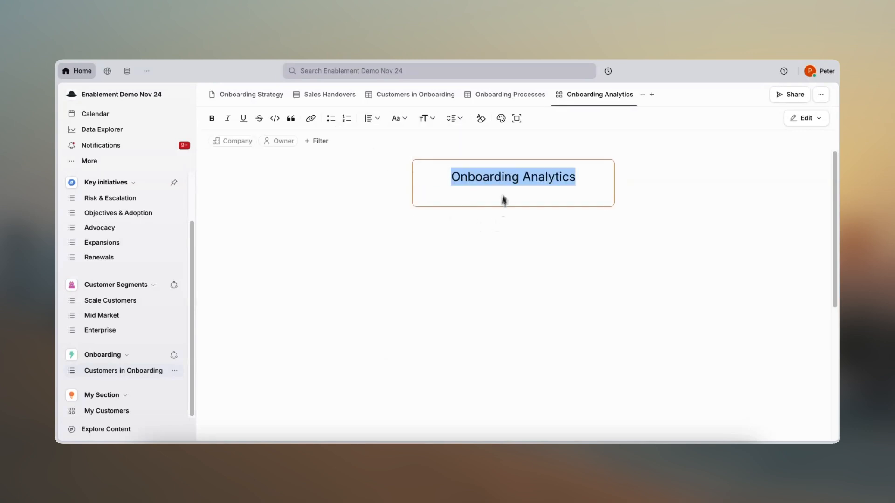
# - Give the heading's text widget a shadowed card frame and finish editing it
pyautogui.click(516, 119)
pyautogui.click(507, 149)
pyautogui.click(503, 158)
pyautogui.click(488, 247)
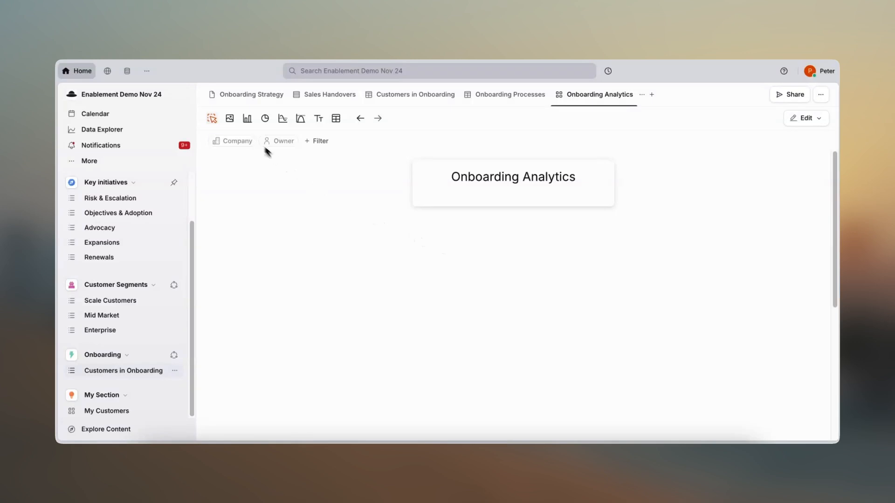
# - Start a Vertical Bar chart widget and name it "Customers in Onboarding by CSM"
pyautogui.click(247, 120)
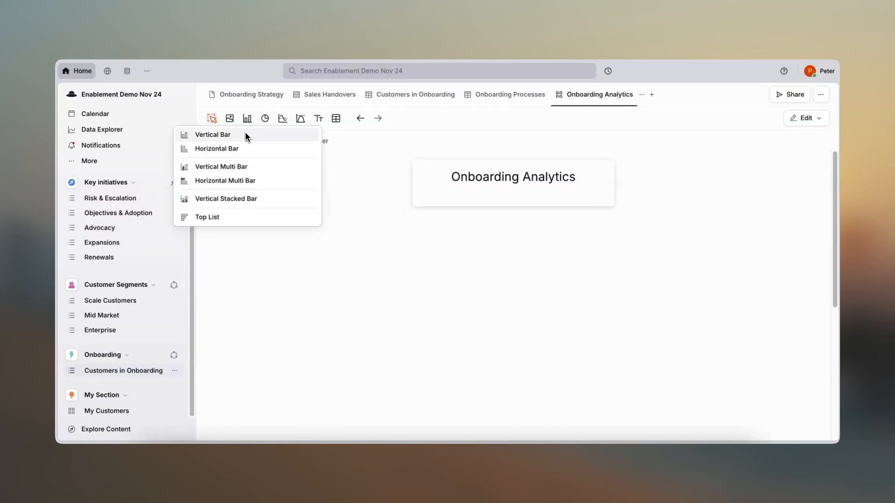
pyautogui.click(245, 138)
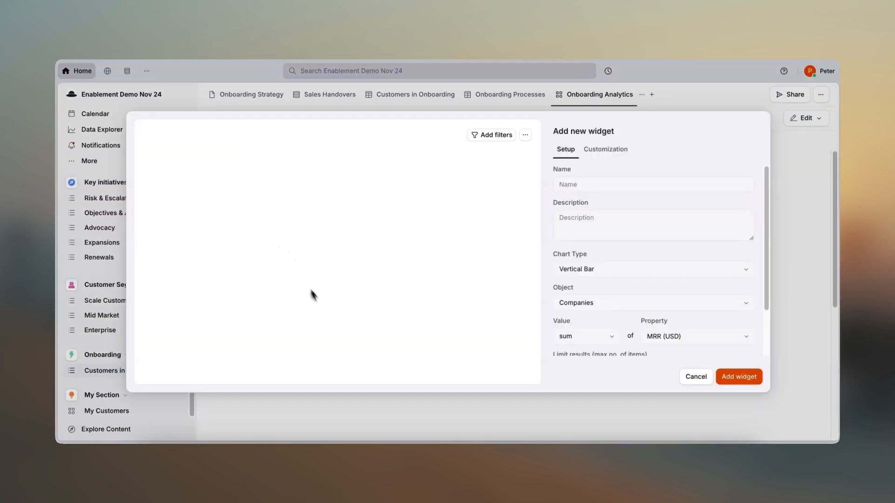
pyautogui.click(568, 185)
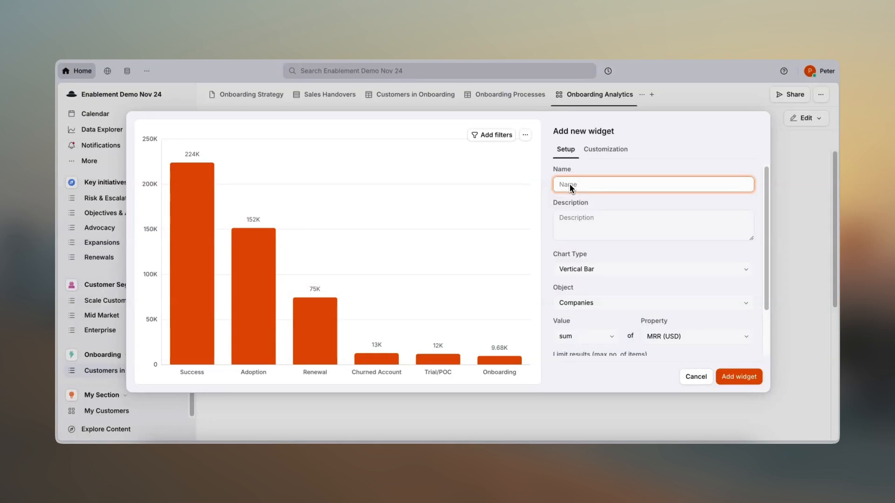
pyautogui.write('Customers ')
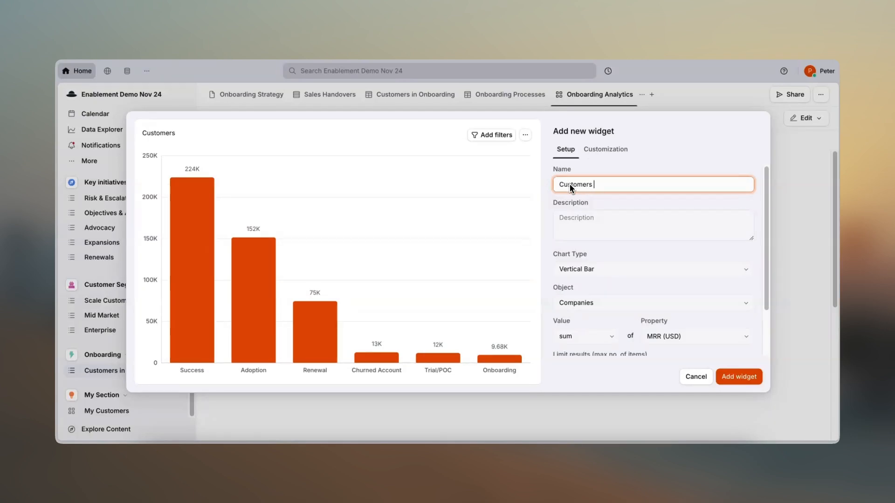
pyautogui.write('in Onboarding by CSM')
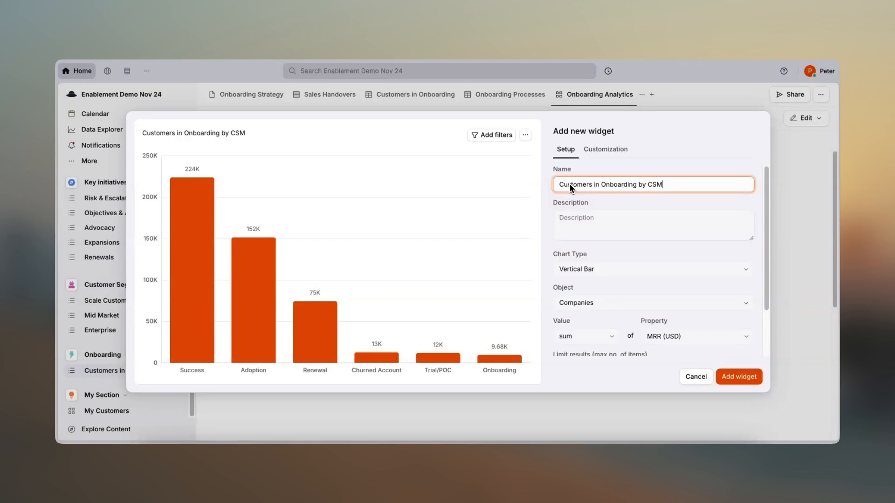
# - Keep Companies as the bar chart's object and set its value to count
pyautogui.click(562, 238)
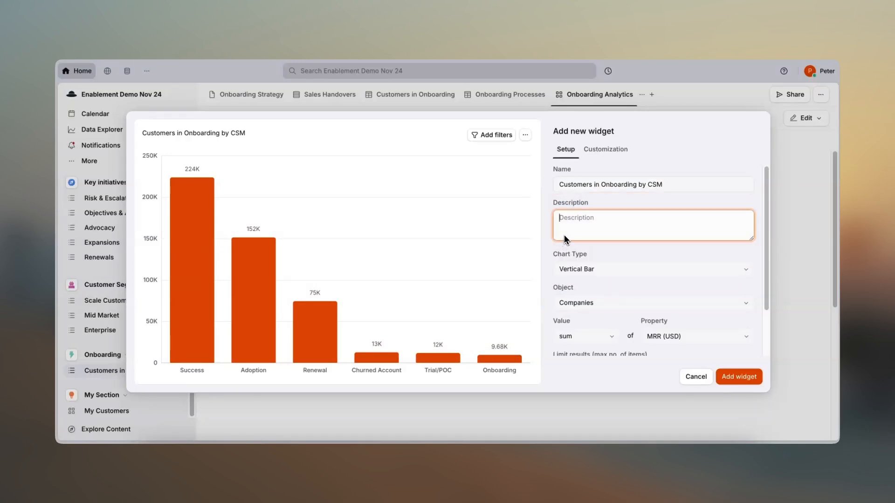
pyautogui.scroll(-2, 564, 239)
pyautogui.scroll(-1, 564, 238)
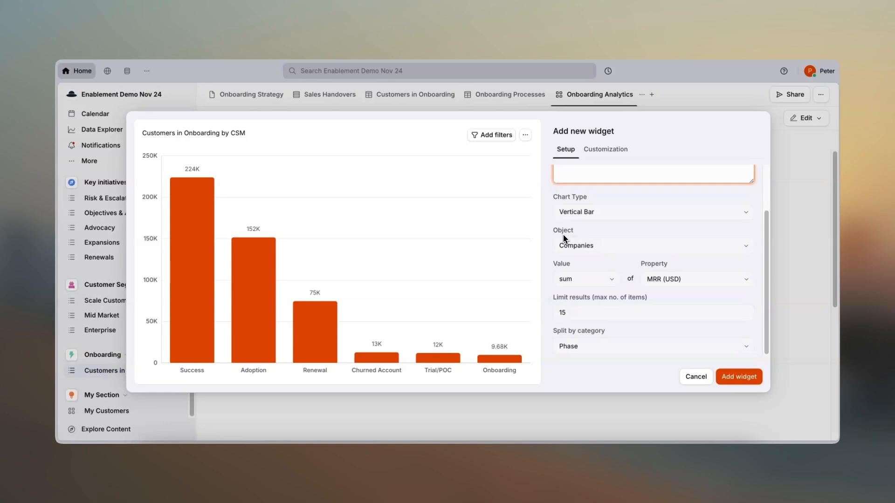
pyautogui.click(616, 246)
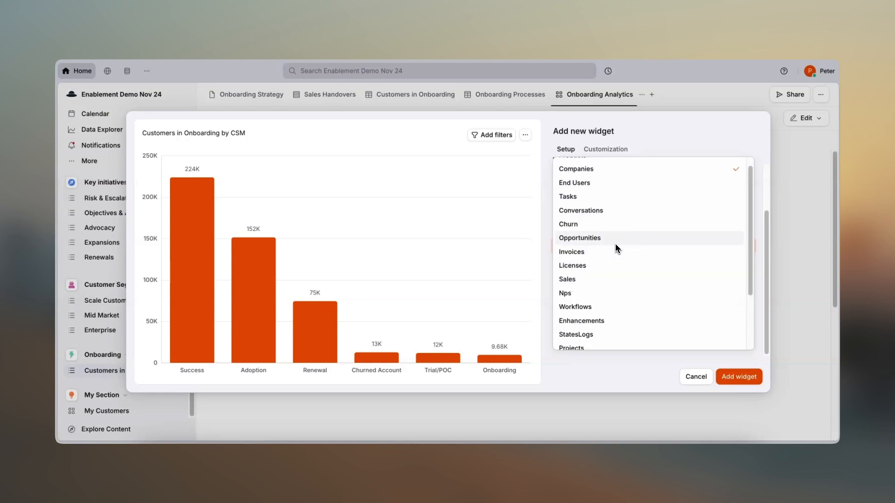
pyautogui.click(589, 175)
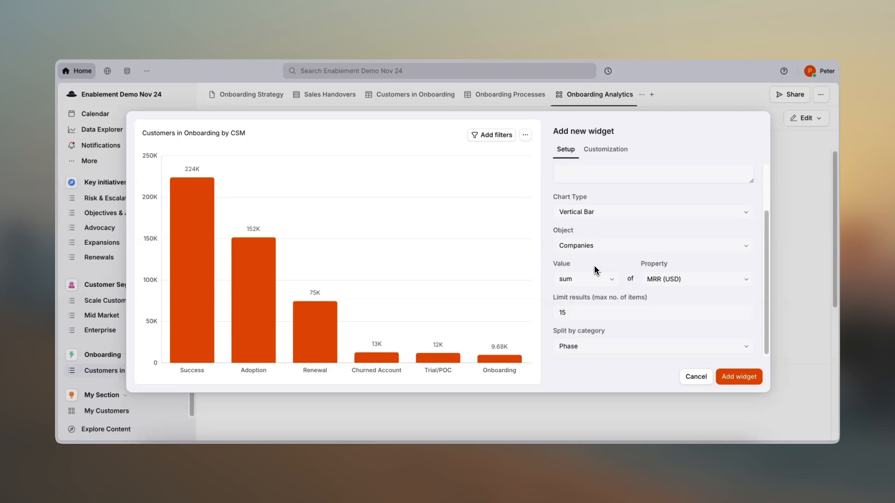
pyautogui.click(595, 284)
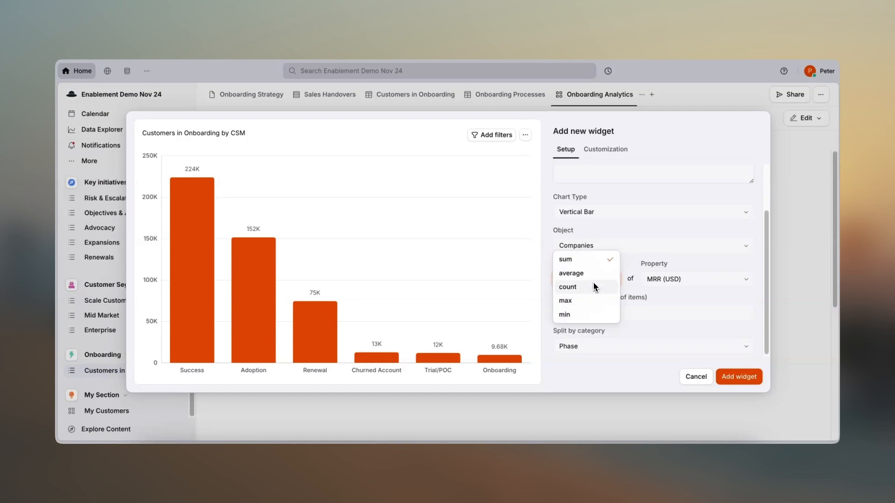
pyautogui.click(595, 286)
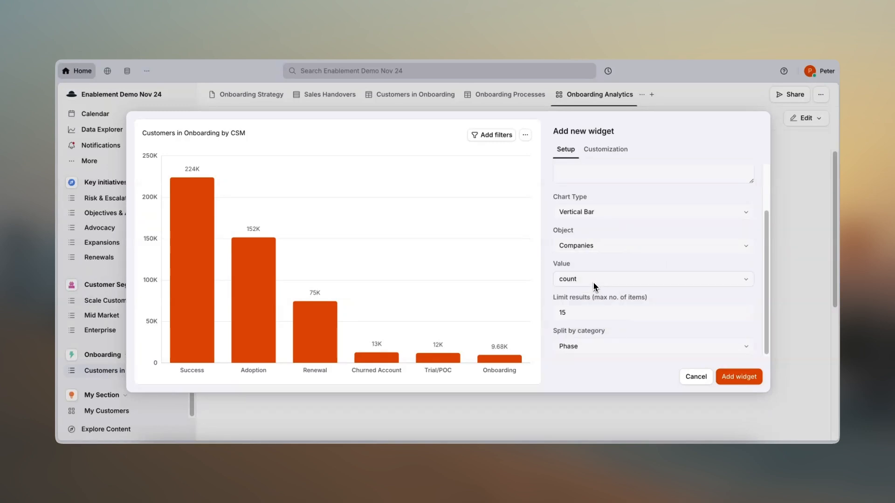
# - Clear the bar chart's result limit and split it by Owner
pyautogui.click(581, 315)
pyautogui.hotkey('ctrl', 'a')
pyautogui.press('BackSpace')
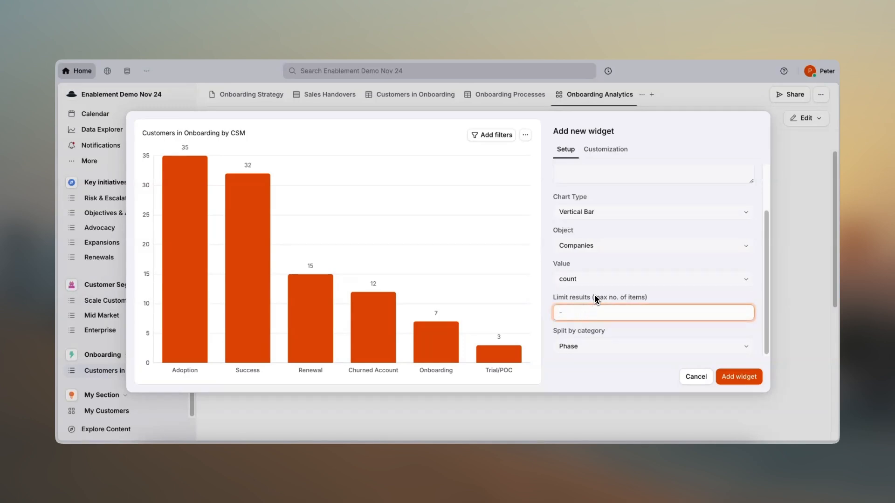
pyautogui.click(600, 348)
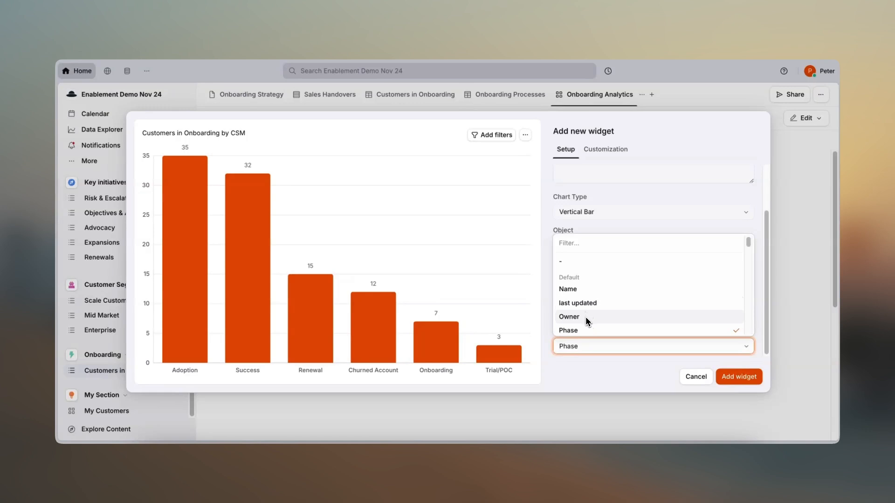
pyautogui.scroll(-3, 585, 316)
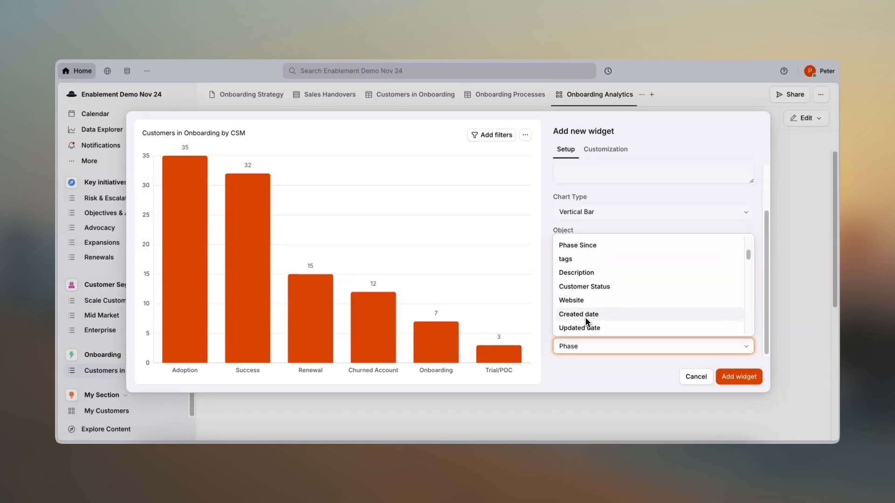
pyautogui.scroll(1, 586, 318)
pyautogui.scroll(1, 586, 322)
pyautogui.click(585, 260)
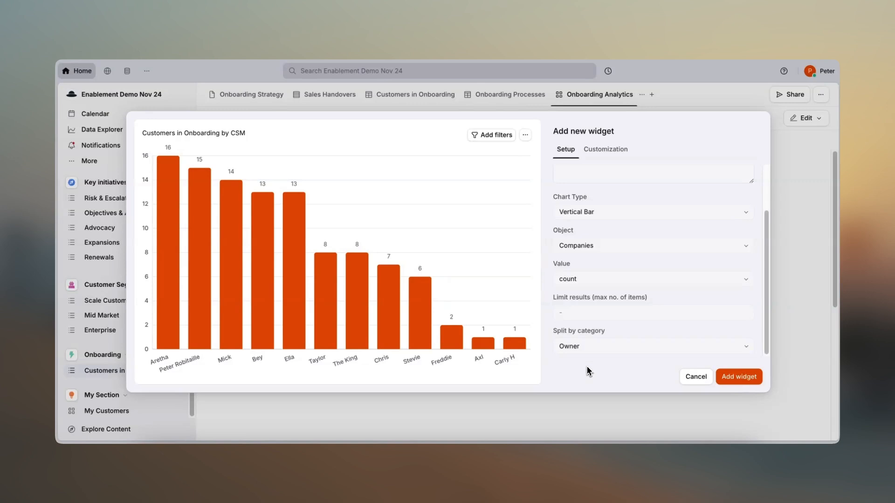
# - Add an advanced filter rule to the chart with Phase Equal To Onboarding
pyautogui.click(605, 156)
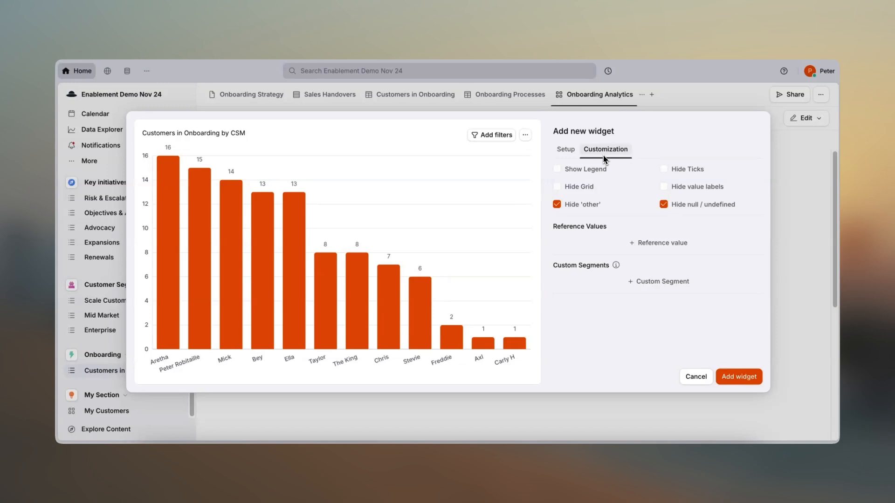
pyautogui.click(479, 139)
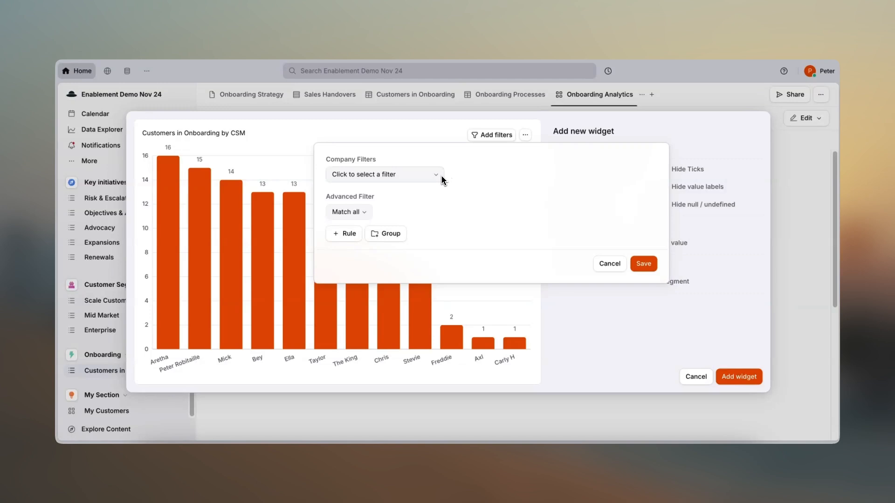
pyautogui.click(353, 234)
pyautogui.click(355, 234)
pyautogui.write('phas')
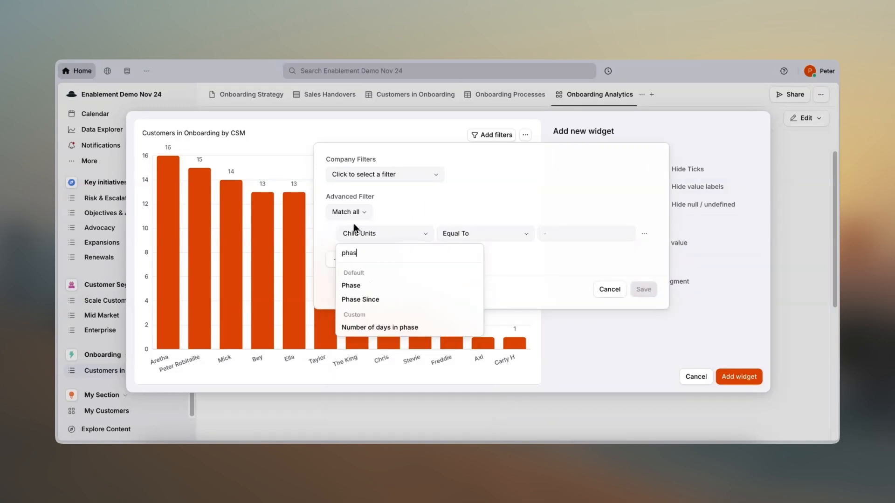
pyautogui.write('e')
pyautogui.click(353, 286)
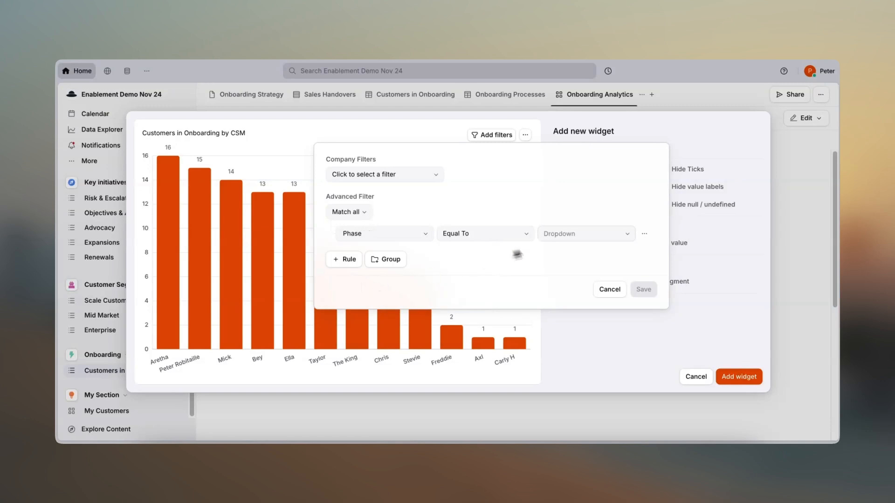
pyautogui.click(563, 237)
pyautogui.click(563, 272)
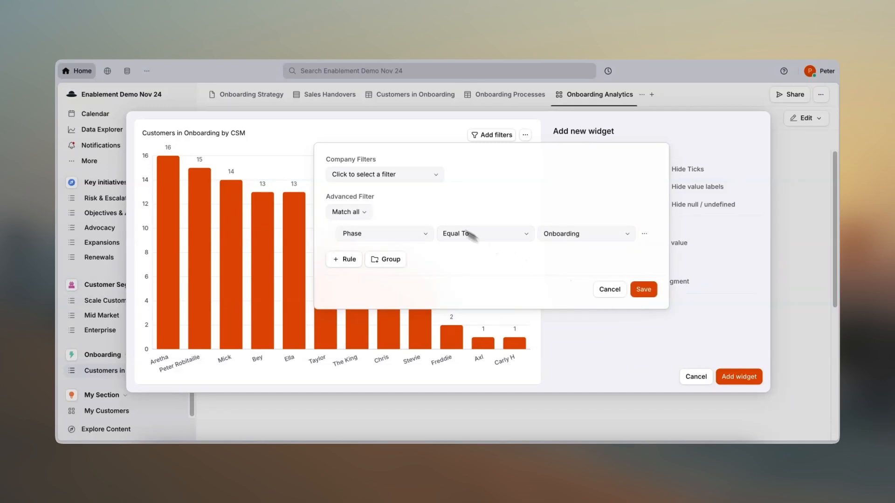
# - Save the chart's filter without choosing a company filter, and add the widget to the dashboard
pyautogui.click(429, 181)
pyautogui.scroll(-10, 417, 256)
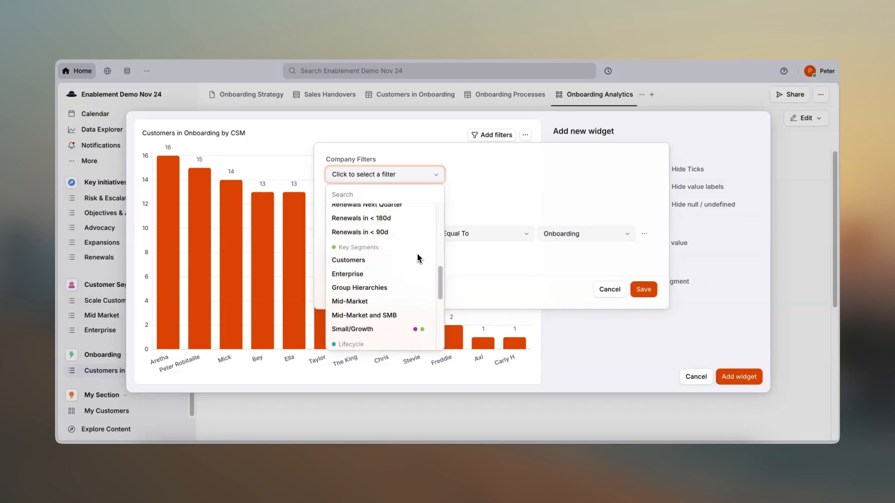
pyautogui.click(500, 196)
pyautogui.click(641, 286)
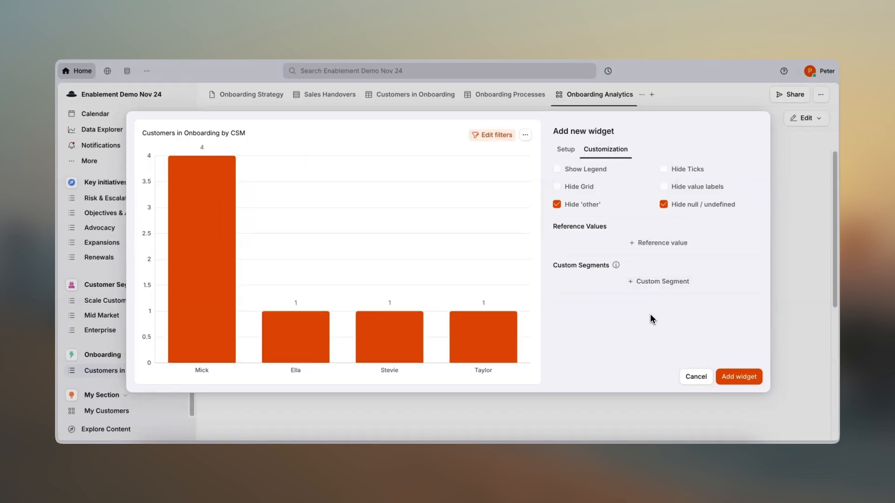
pyautogui.click(735, 379)
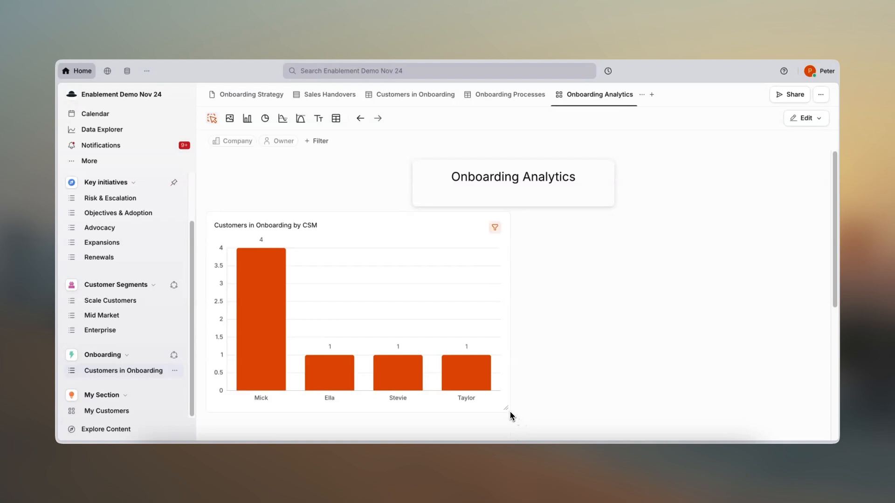
# - Reduce the height of the Customers in Onboarding by CSM chart and duplicate the widget
pyautogui.moveTo(510, 413); pyautogui.dragTo(505, 361)
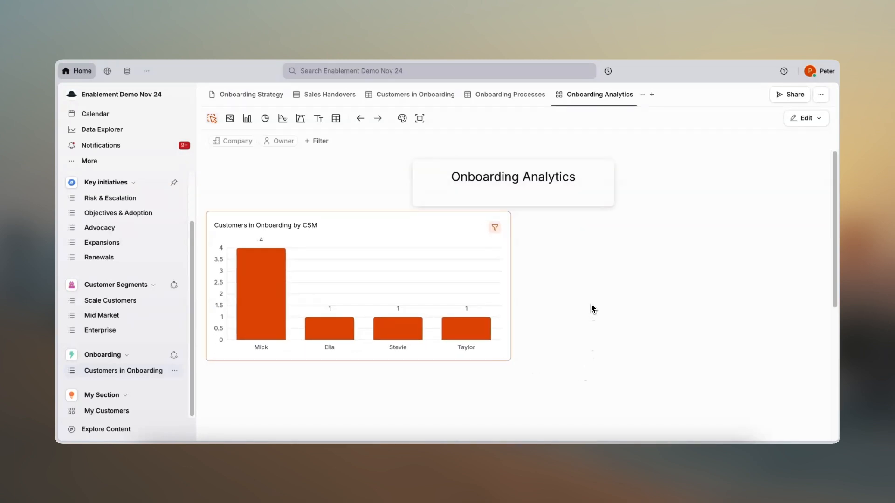
pyautogui.rightClick(428, 258)
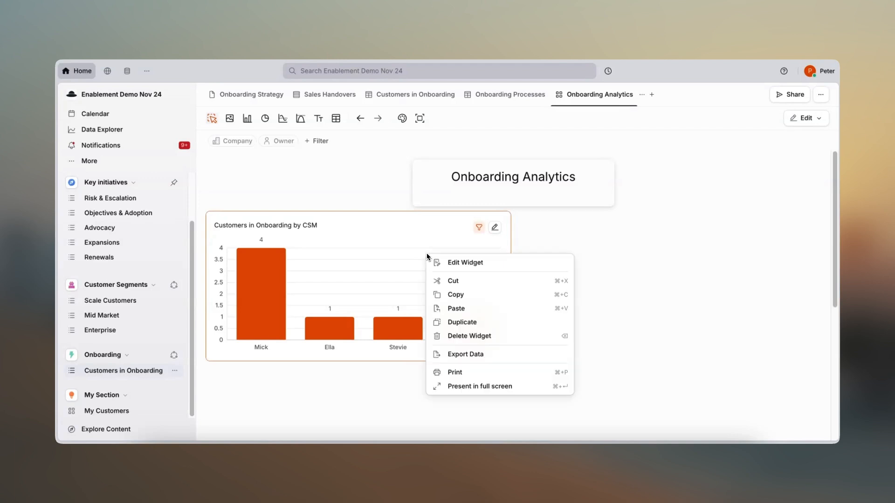
pyautogui.click(489, 323)
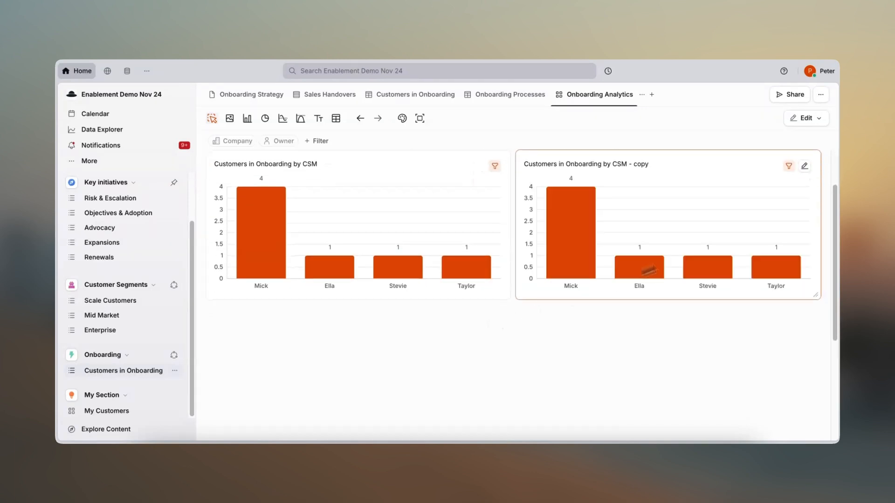
# - Edit the duplicated chart and rename it "Customers in Onboarding by Segment"
pyautogui.click(804, 166)
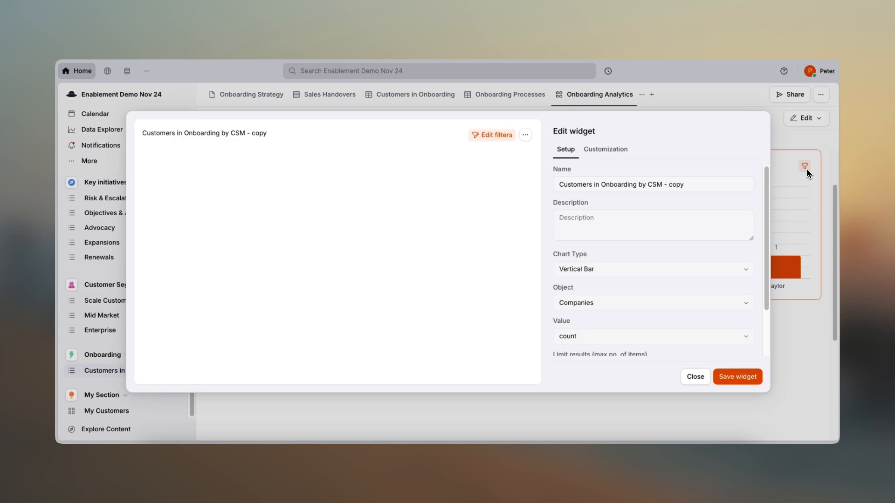
pyautogui.click(693, 191)
pyautogui.press('BackSpace')
pyautogui.press('BackSpace')
pyautogui.press('BackSpace')
pyautogui.press('BackSpace')
pyautogui.press('BackSpace')
pyautogui.press('BackSpace')
pyautogui.press('BackSpace')
pyautogui.press('BackSpace')
pyautogui.press('BackSpace')
pyautogui.press('BackSpace')
pyautogui.write('Segment')
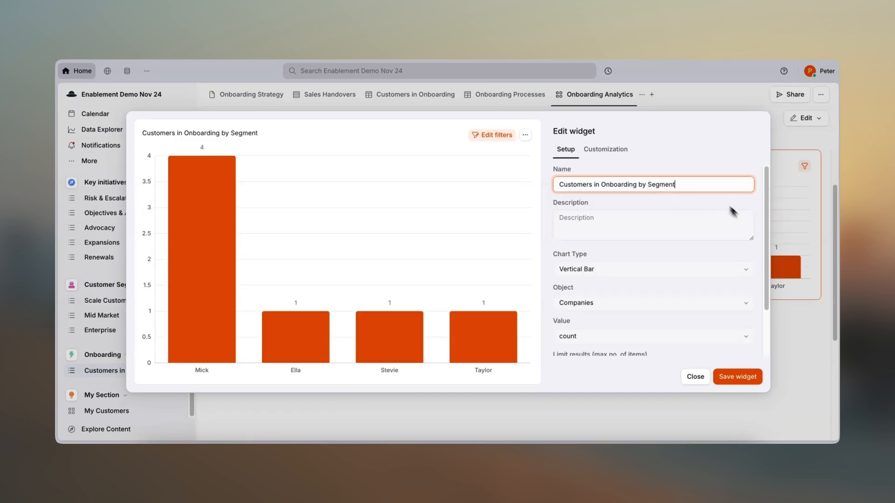
# - Split the Customers in Onboarding by Segment chart by Customer Tier and save the widget
pyautogui.scroll(-2, 677, 313)
pyautogui.click(636, 322)
pyautogui.click(622, 347)
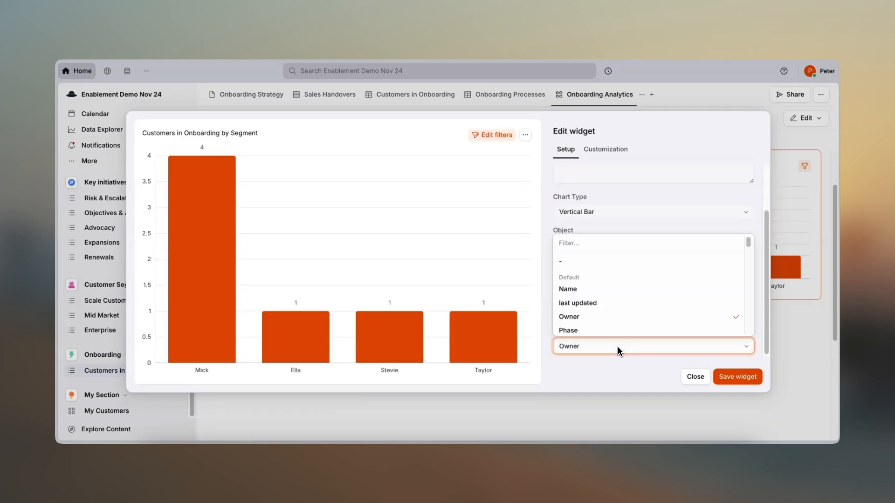
pyautogui.click(582, 261)
pyautogui.write('tier')
pyautogui.doubleClick(584, 383)
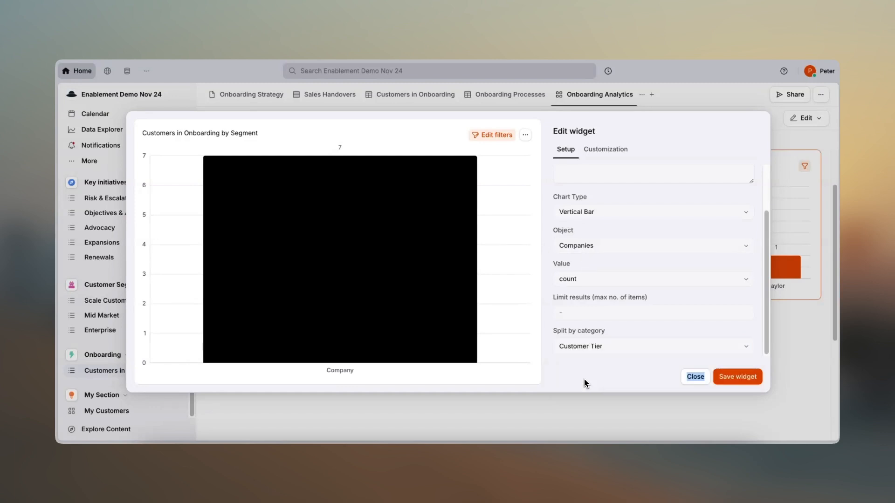
pyautogui.click(736, 374)
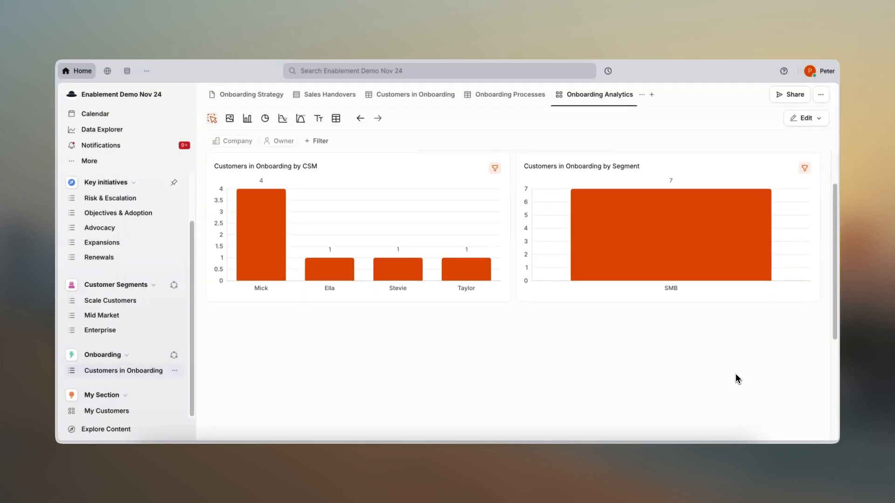
# - Start a Time Series Line chart widget with Activity Count as Metric 1
pyautogui.click(283, 119)
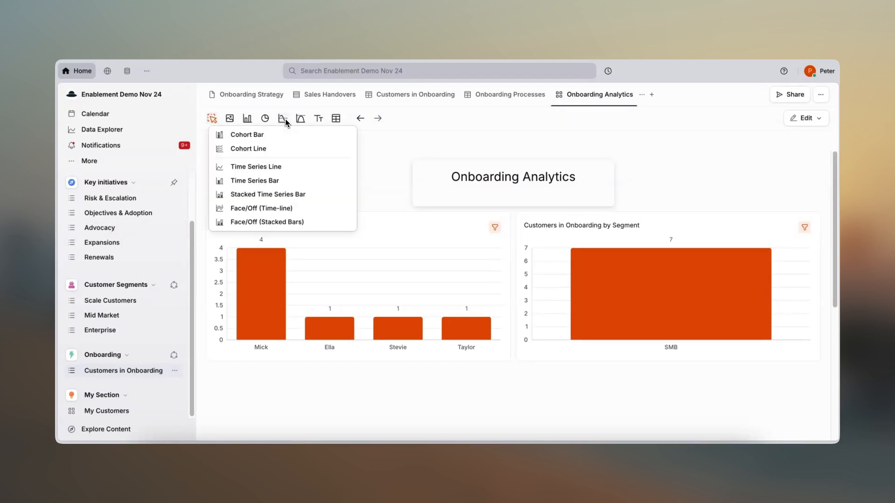
pyautogui.click(274, 171)
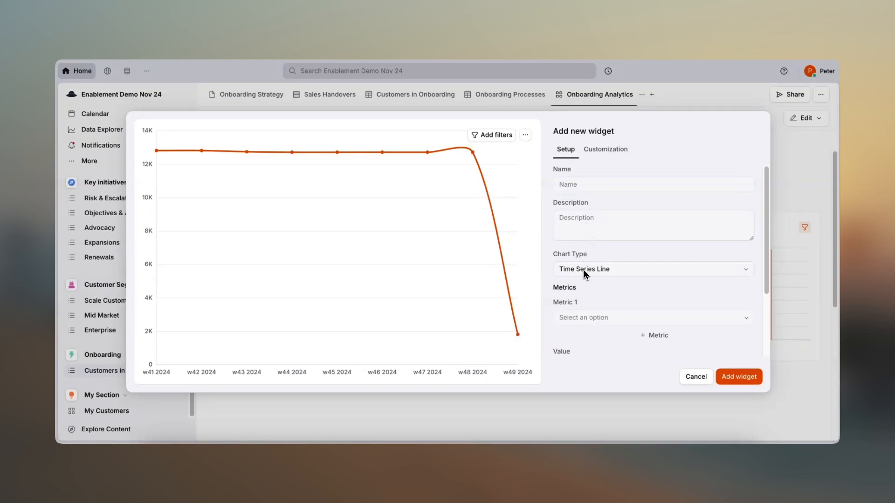
pyautogui.click(592, 317)
pyautogui.click(599, 366)
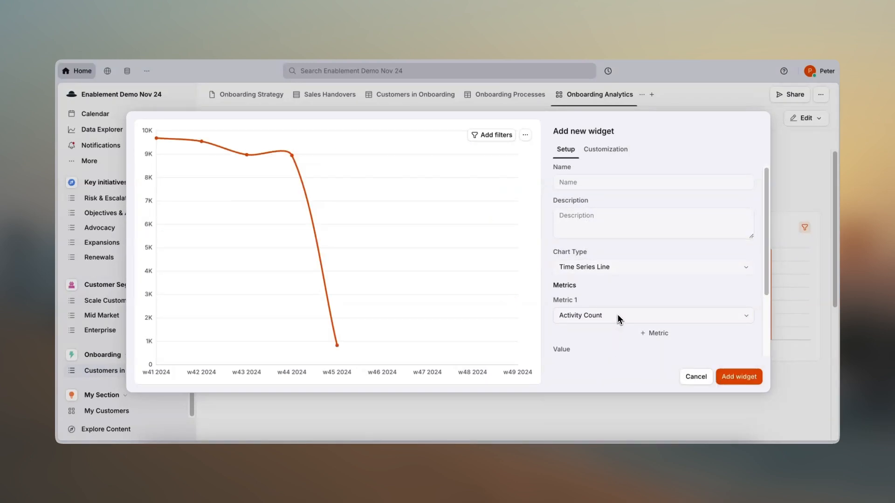
# - Set the line chart's value to avg (values) and its period to month
pyautogui.scroll(-3, 608, 279)
pyautogui.click(608, 279)
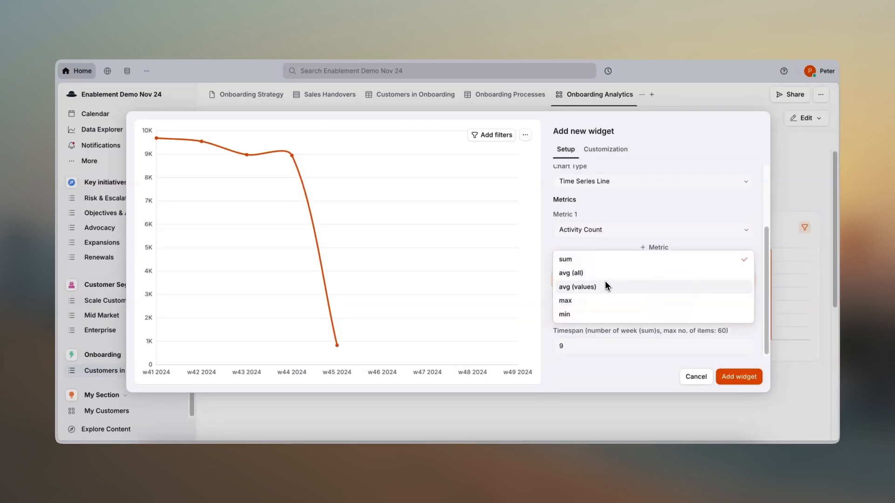
pyautogui.click(603, 287)
pyautogui.click(601, 316)
pyautogui.click(596, 307)
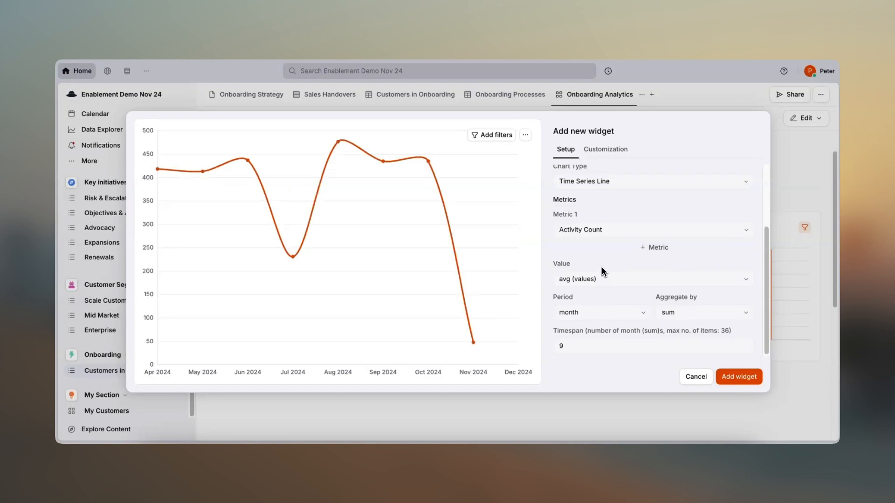
# - Apply a saved company filter to the Activity Count line chart and save the filter
pyautogui.click(501, 135)
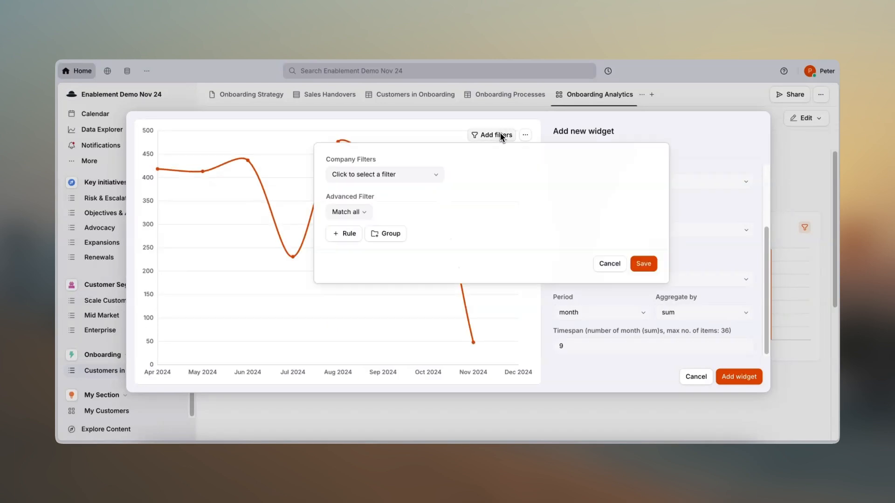
pyautogui.click(396, 175)
pyautogui.scroll(-5, 409, 273)
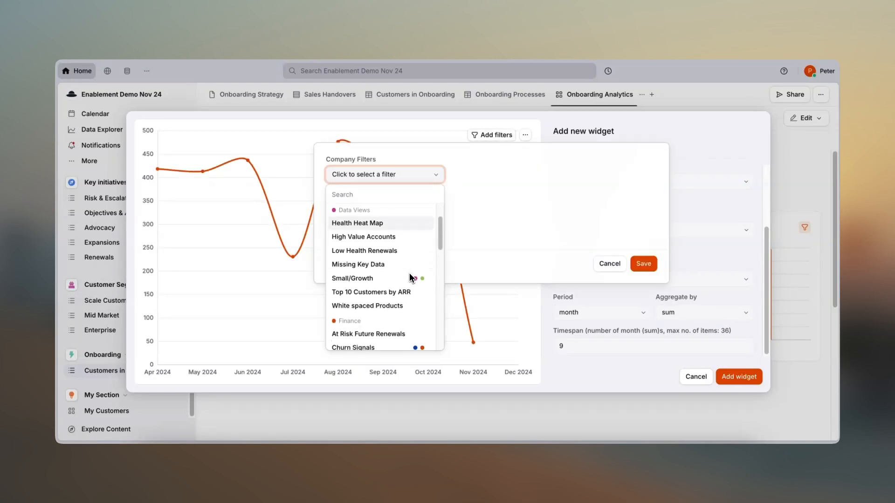
pyautogui.click(387, 286)
pyautogui.click(644, 264)
# - Name the Activity Count line chart "User Activity" and add it to the dashboard
pyautogui.scroll(3, 580, 201)
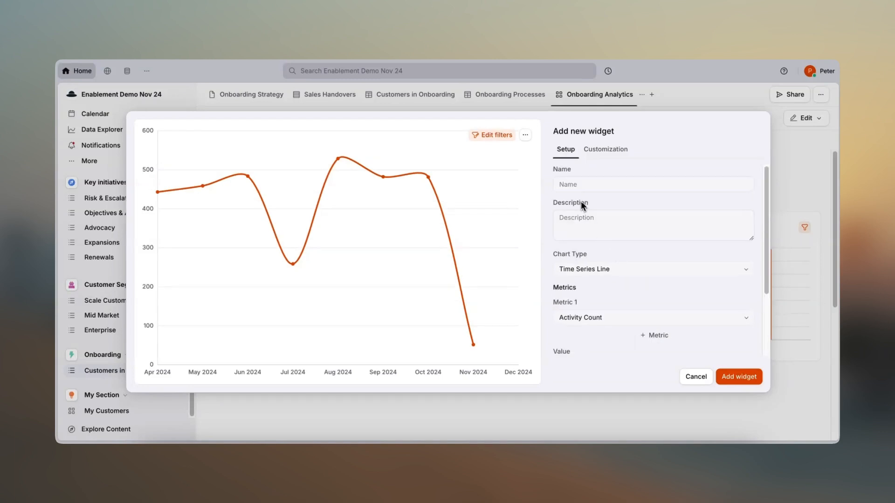
pyautogui.click(578, 185)
pyautogui.write('User A')
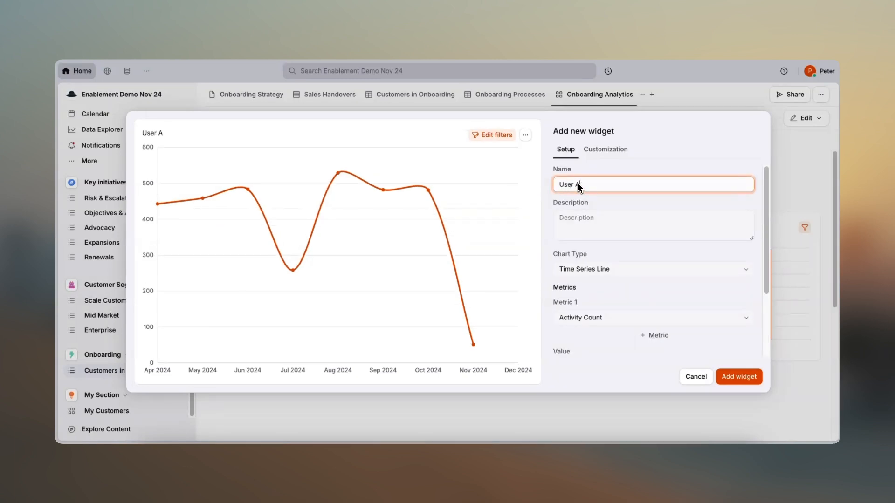
pyautogui.write('ctivity')
pyautogui.click(739, 378)
# - Start a Data Table widget for the Companies object and name it "Onboarding Customers"
pyautogui.scroll(-2, 545, 342)
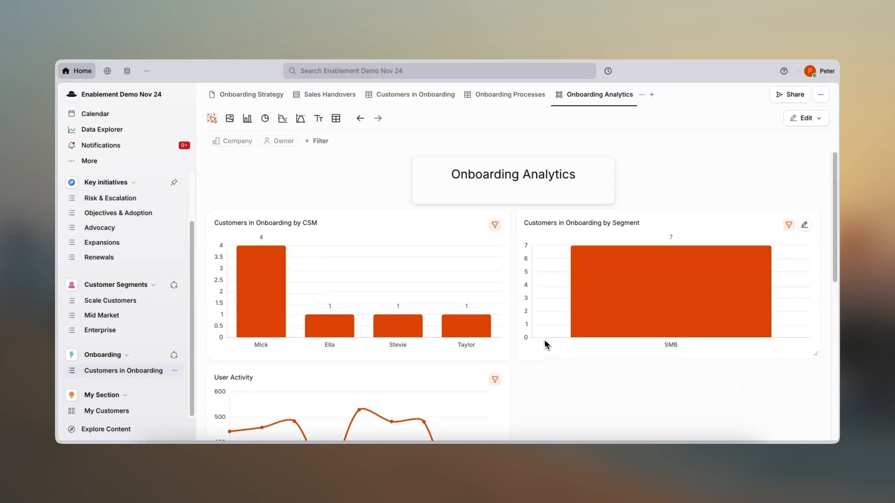
pyautogui.click(335, 119)
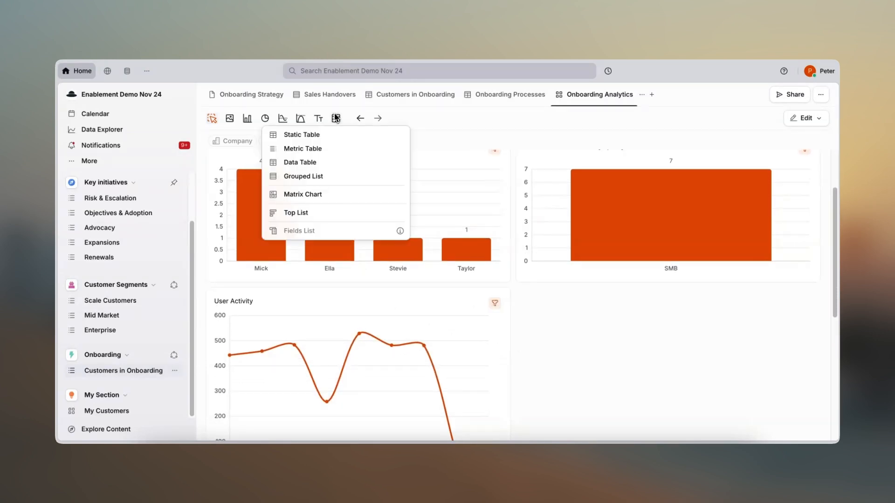
pyautogui.click(331, 163)
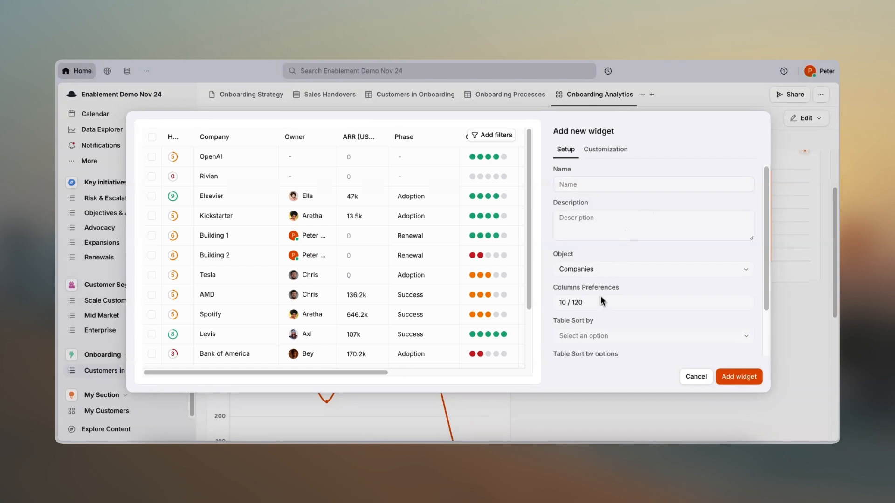
pyautogui.click(602, 307)
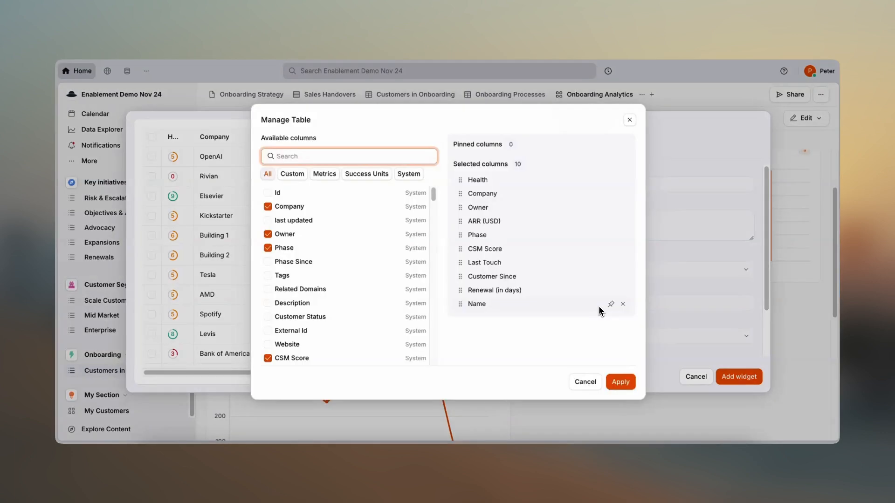
pyautogui.click(597, 386)
pyautogui.click(605, 186)
pyautogui.write('Onbo')
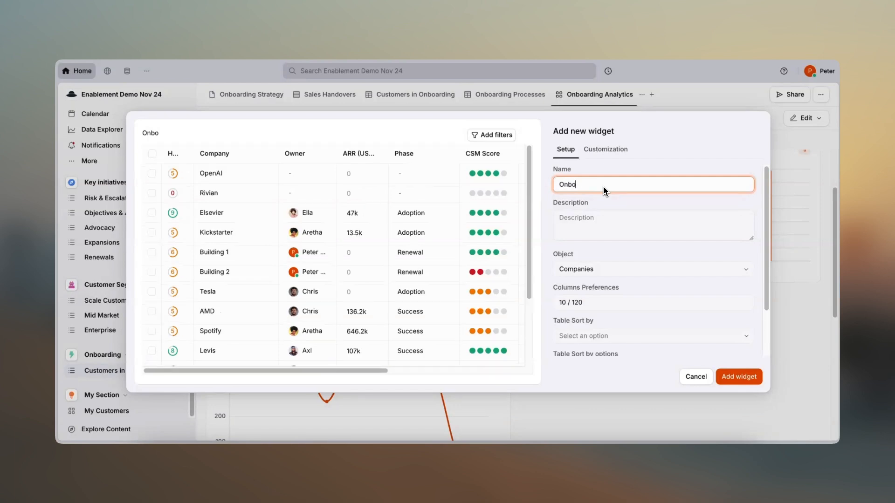
pyautogui.write('arding Customers')
# - Remove the Phase column from the Onboarding Customers table and apply the column change
pyautogui.click(595, 304)
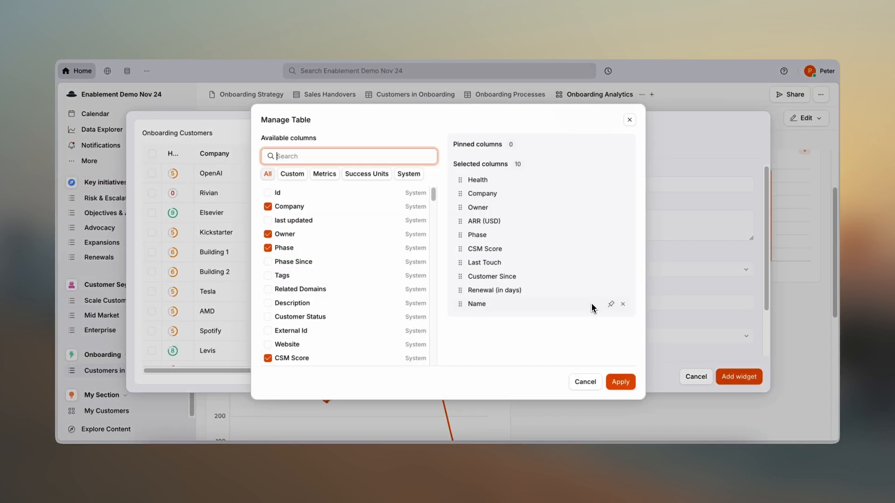
pyautogui.click(622, 235)
pyautogui.click(620, 382)
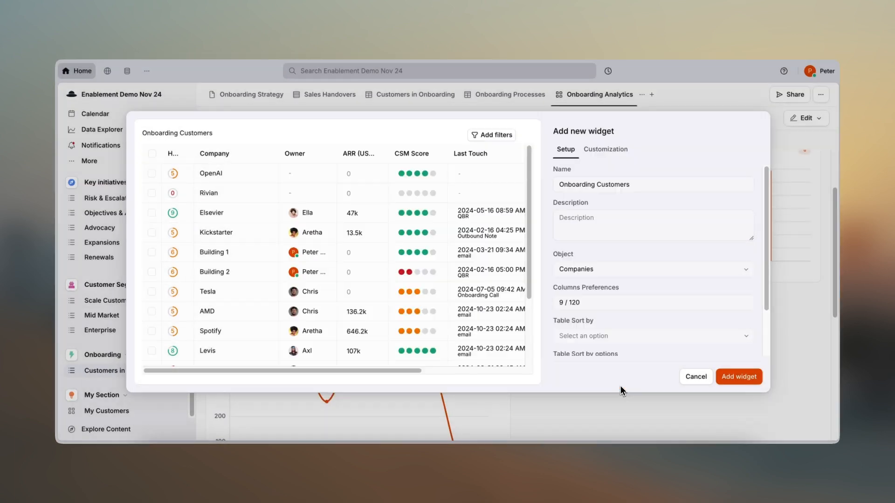
# - Filter the Onboarding Customers table with the saved Onboarding company filter and add the widget to the dashboard
pyautogui.click(502, 139)
pyautogui.click(384, 174)
pyautogui.scroll(-3, 373, 279)
pyautogui.scroll(3, 373, 279)
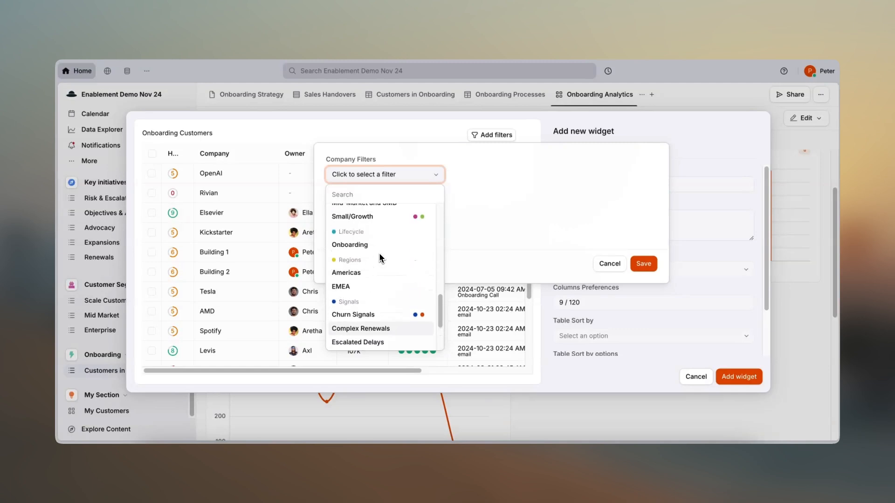
pyautogui.click(349, 243)
pyautogui.click(644, 264)
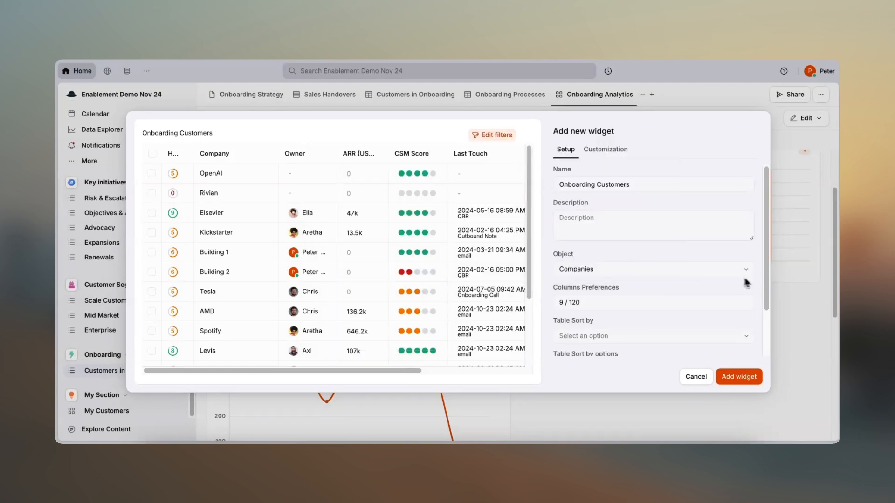
pyautogui.click(751, 383)
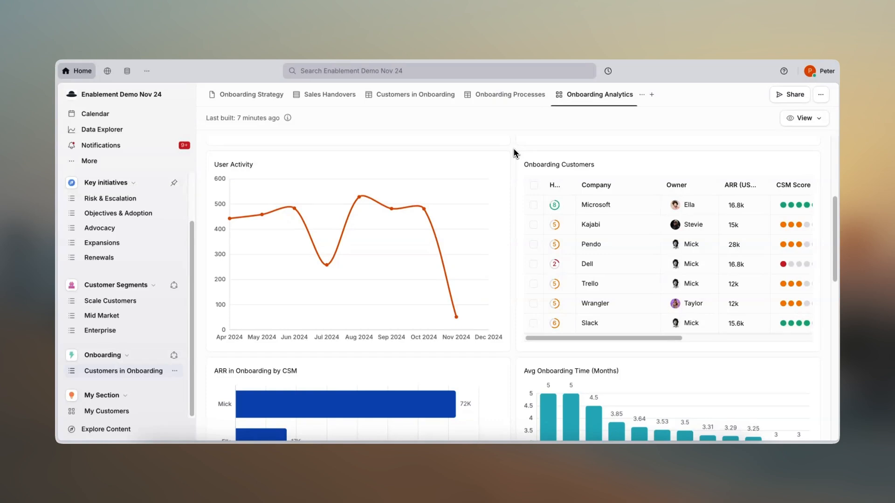
# - Look through the dashboard's widgets from User Activity down to Delayed Onboardings by Objective
pyautogui.scroll(-5, 514, 152)
pyautogui.scroll(-3, 516, 186)
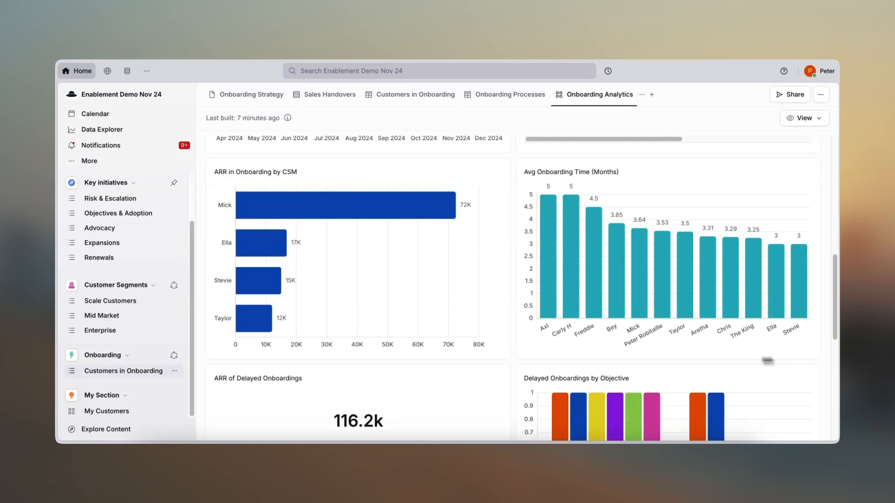
pyautogui.scroll(-4, 519, 363)
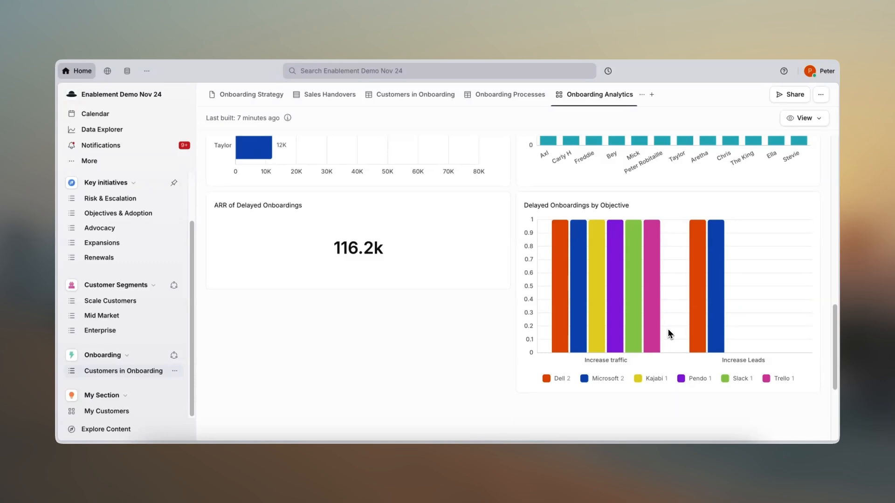
pyautogui.scroll(10, 668, 334)
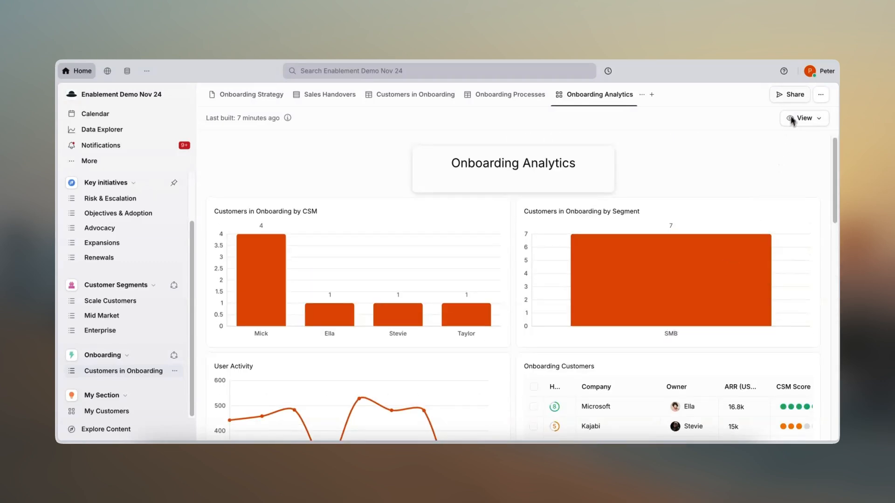
# - Examine the dashboard's sharing options, including general access levels and the people and teams available to invite
pyautogui.click(795, 95)
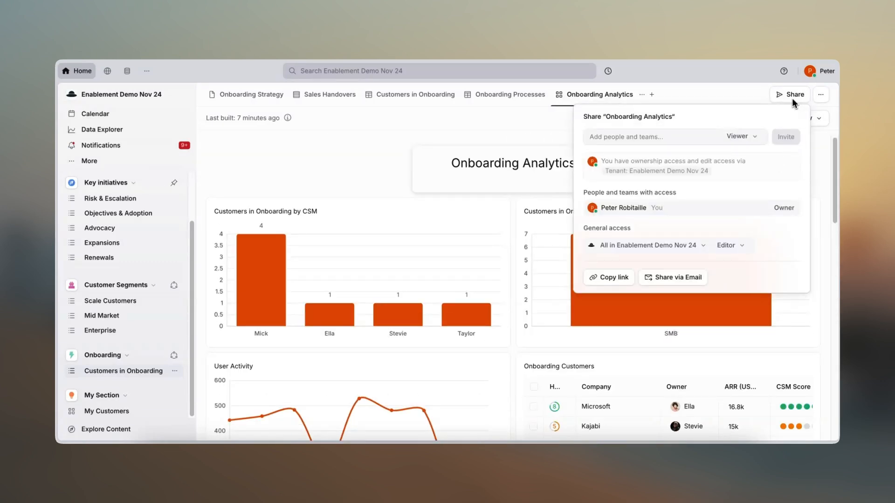
pyautogui.click(678, 249)
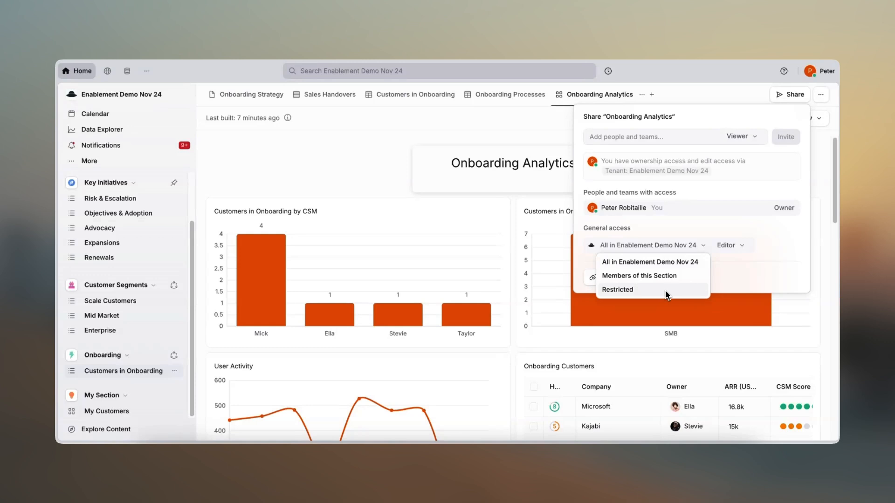
pyautogui.click(639, 140)
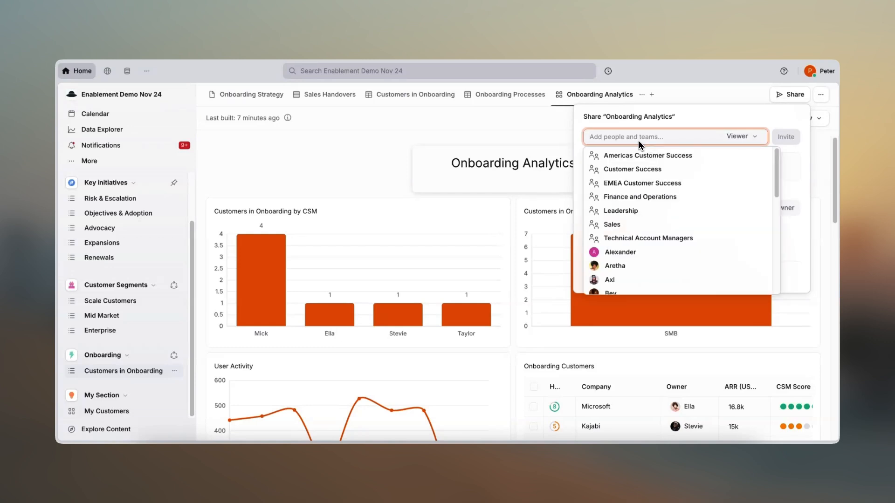
pyautogui.click(718, 116)
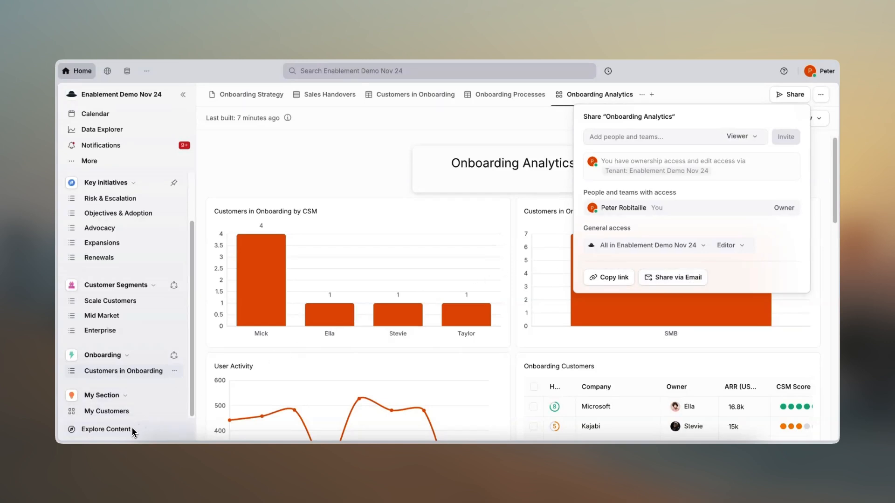
# - Search the Content Explorer for "onboarding analytics" and open the Onboarding Analytics page
pyautogui.click(108, 429)
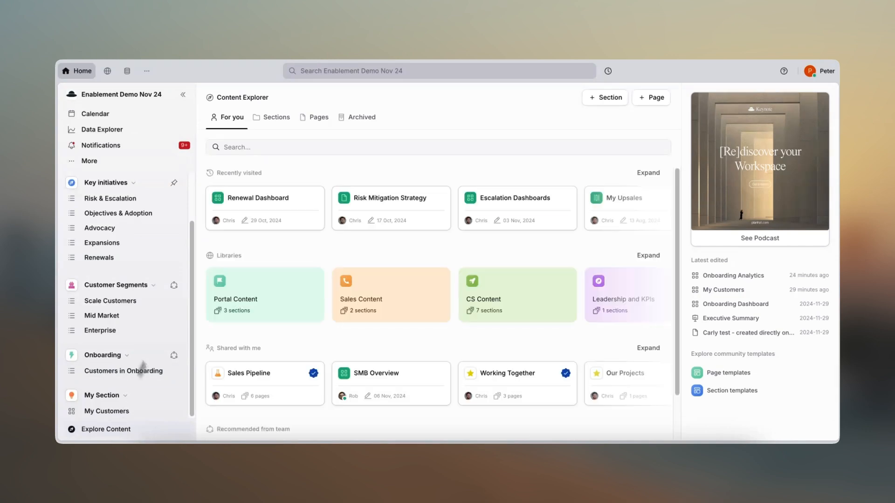
pyautogui.click(267, 153)
pyautogui.write('onboarding analytics')
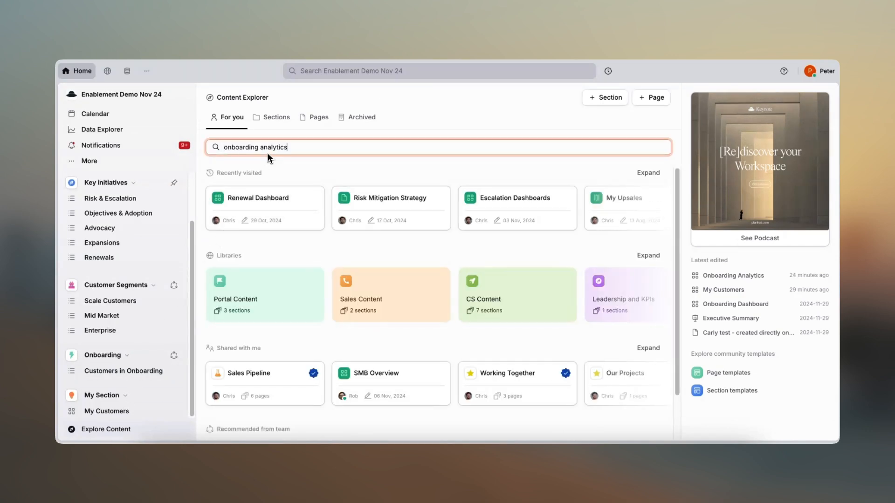
pyautogui.click(272, 202)
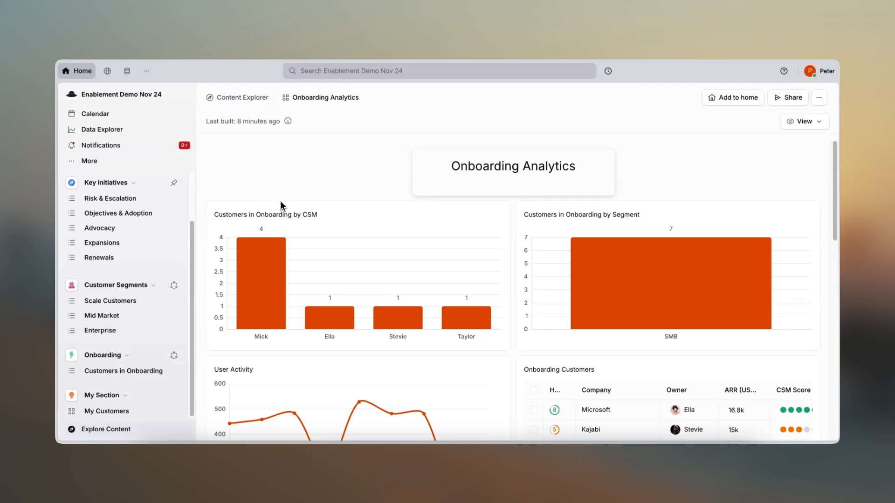
# - Check which home sections can hold the page, and switch the dashboard to Explore mode
pyautogui.click(735, 98)
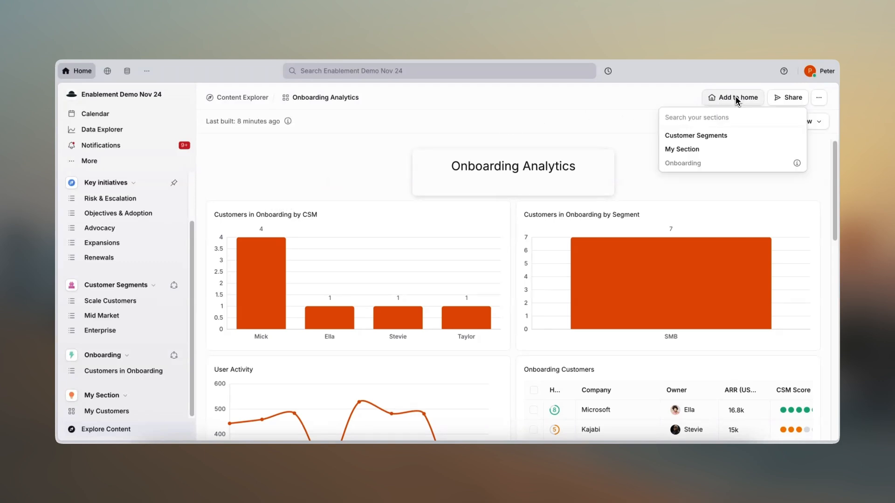
pyautogui.click(676, 103)
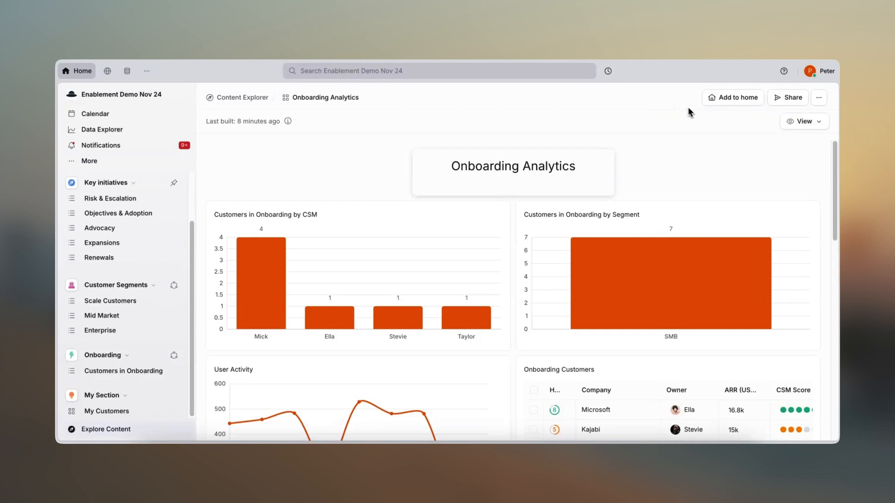
pyautogui.click(816, 124)
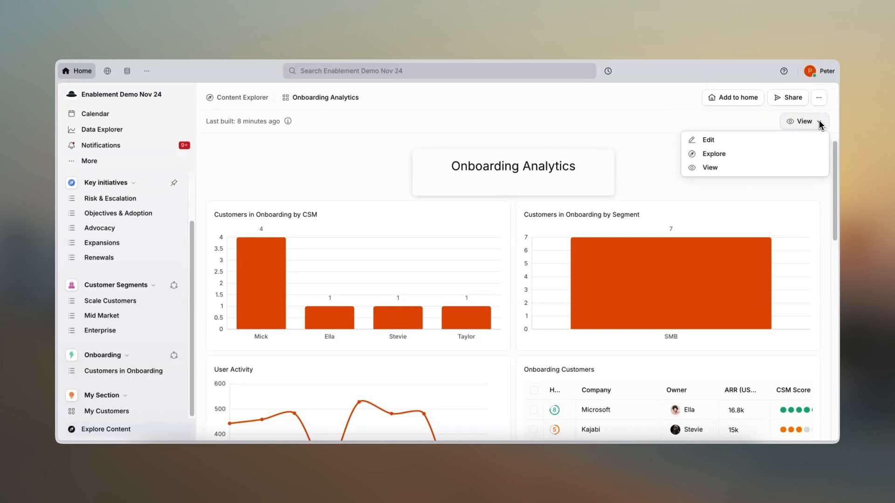
pyautogui.click(728, 158)
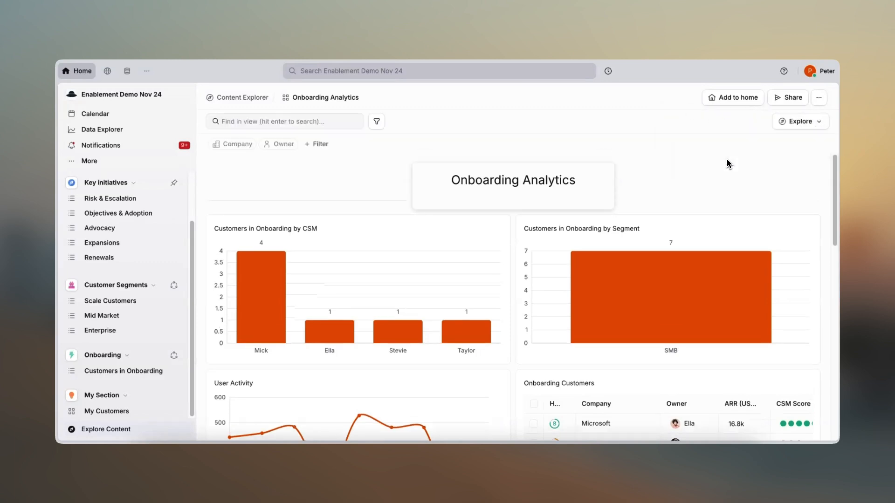
# - Examine the Company and Owner filter choices for the dashboard without applying a filter
pyautogui.click(248, 146)
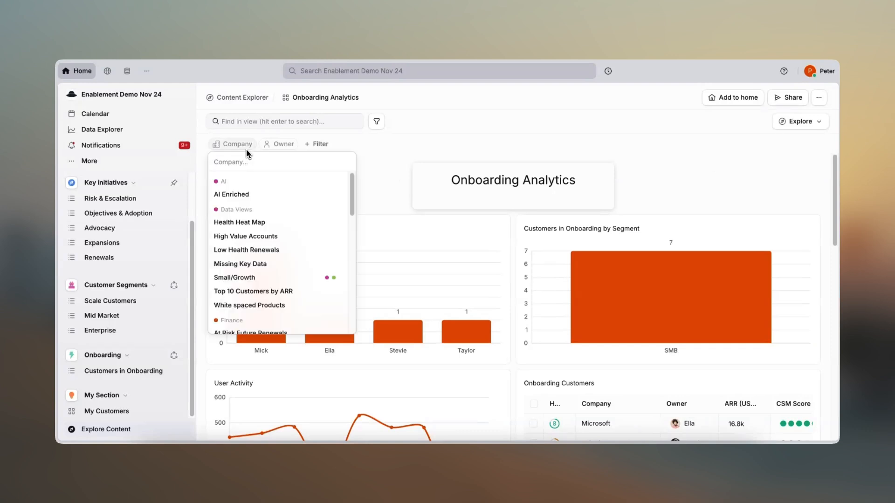
pyautogui.click(280, 146)
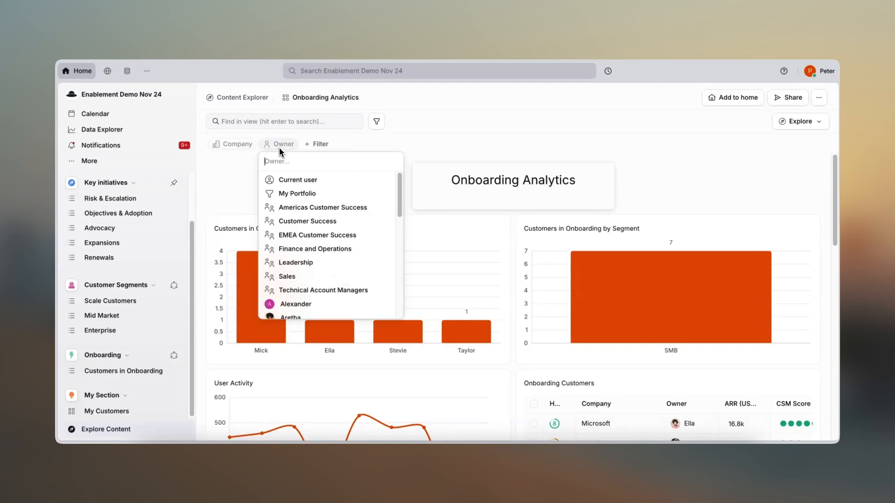
pyautogui.click(242, 176)
# - Open the full data set behind the first CSM's bar in the Customers in Onboarding by CSM chart
pyautogui.click(257, 302)
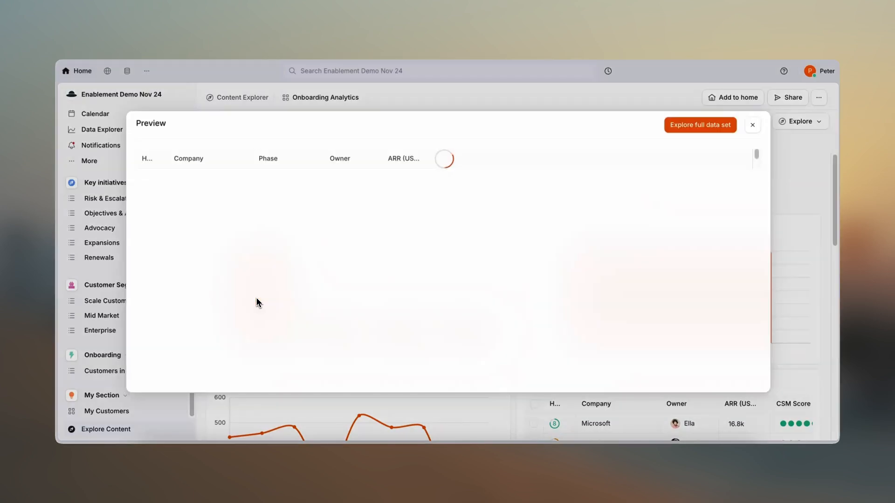
pyautogui.click(693, 129)
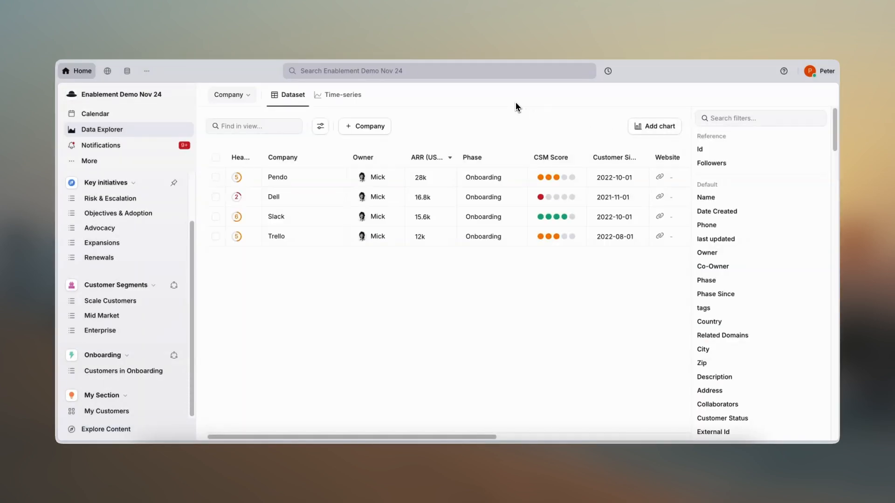
# - Check the table's column and sort options, then select all listed companies and open the additional bulk actions
pyautogui.click(321, 125)
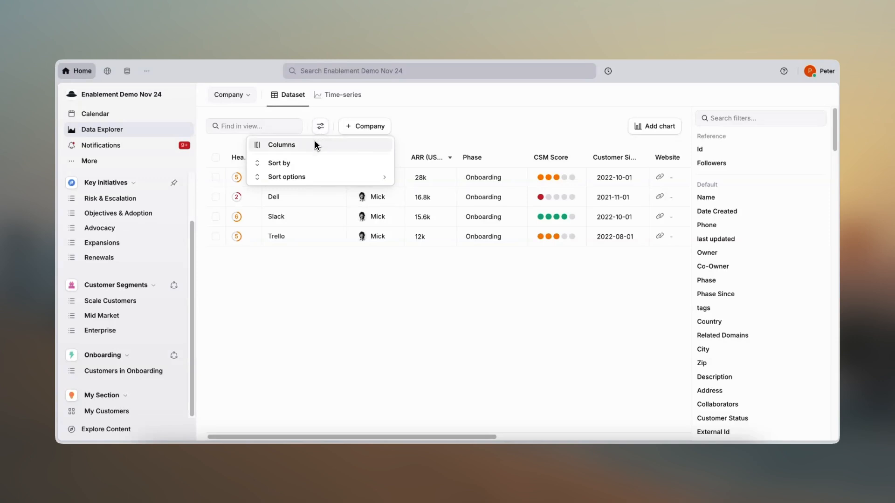
pyautogui.click(217, 159)
pyautogui.click(216, 158)
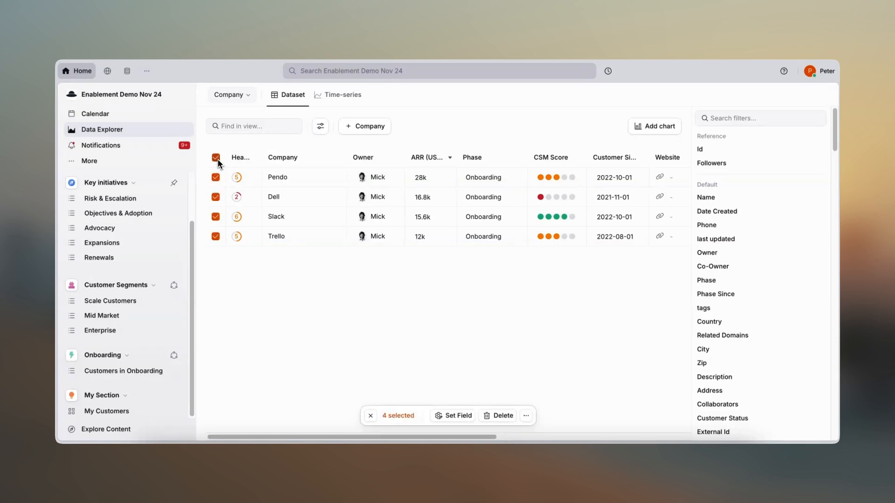
pyautogui.click(526, 416)
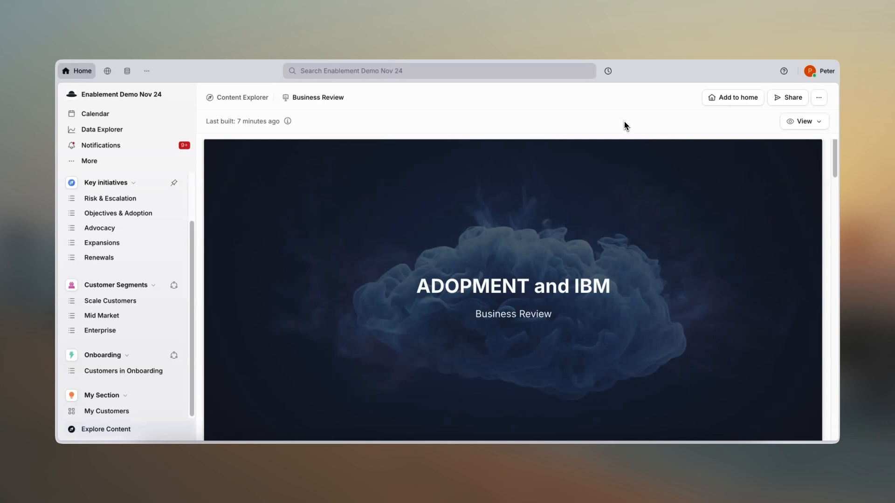
# - Look through the Business Review presentation from its cover to the key data points and objectives slides
pyautogui.scroll(-5, 821, 244)
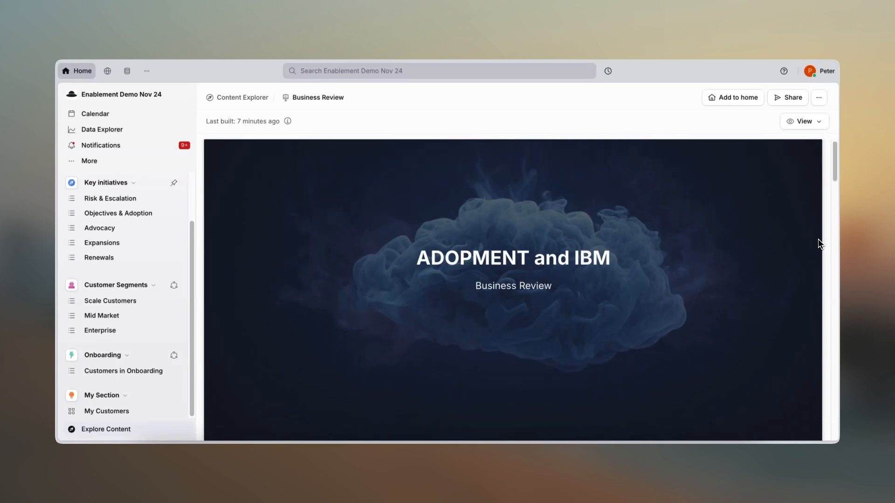
pyautogui.scroll(-3, 816, 243)
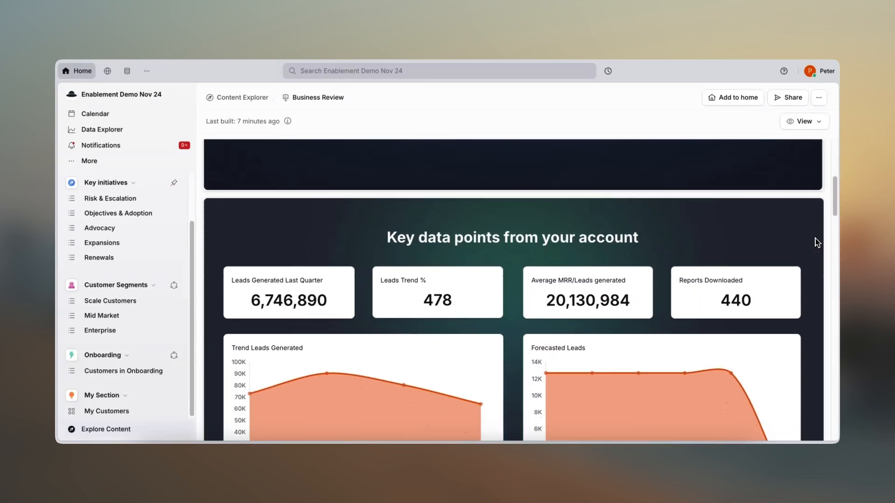
pyautogui.scroll(-5, 816, 242)
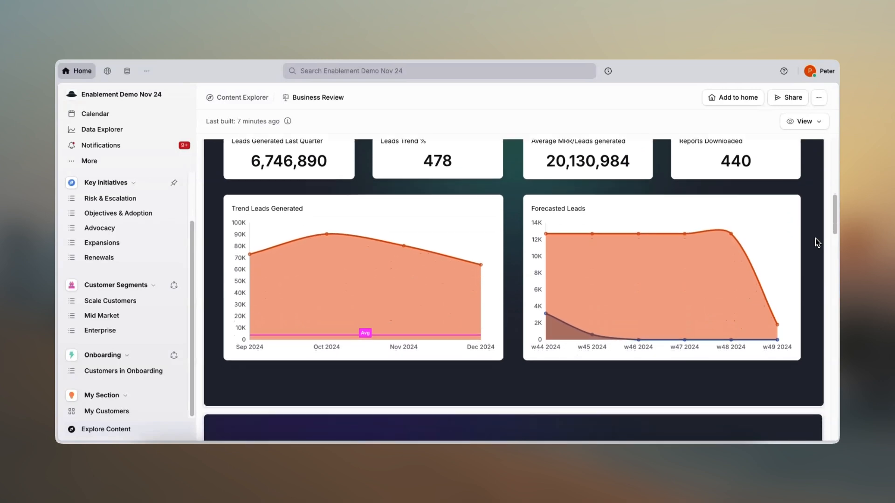
pyautogui.scroll(-2, 817, 242)
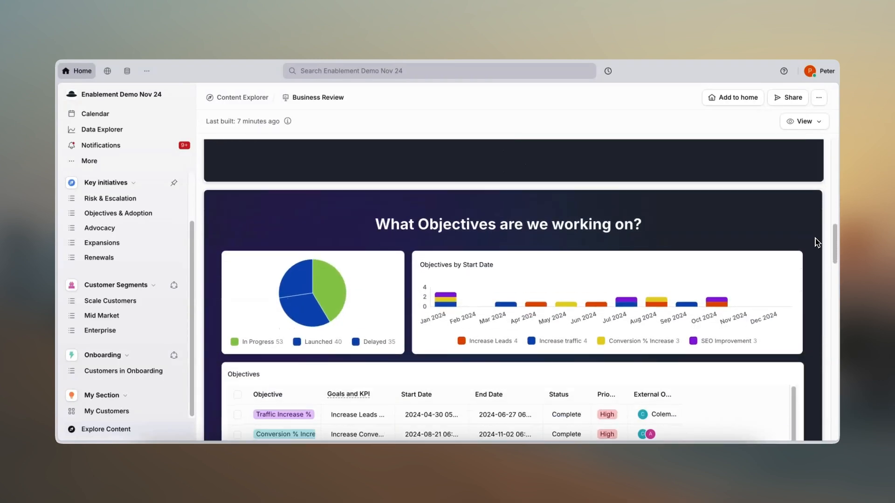
# - Create a restricted presentation page named "My Presentation" in My Section
pyautogui.click(175, 395)
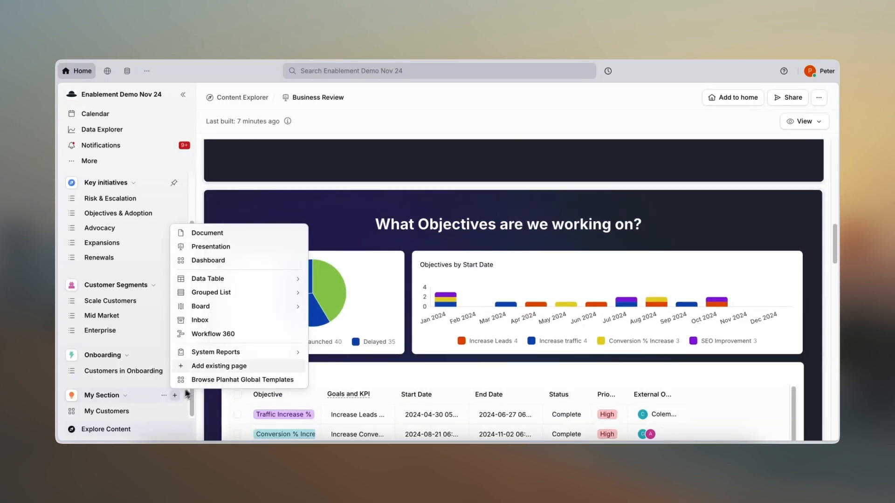
pyautogui.click(237, 249)
pyautogui.write('My Prese')
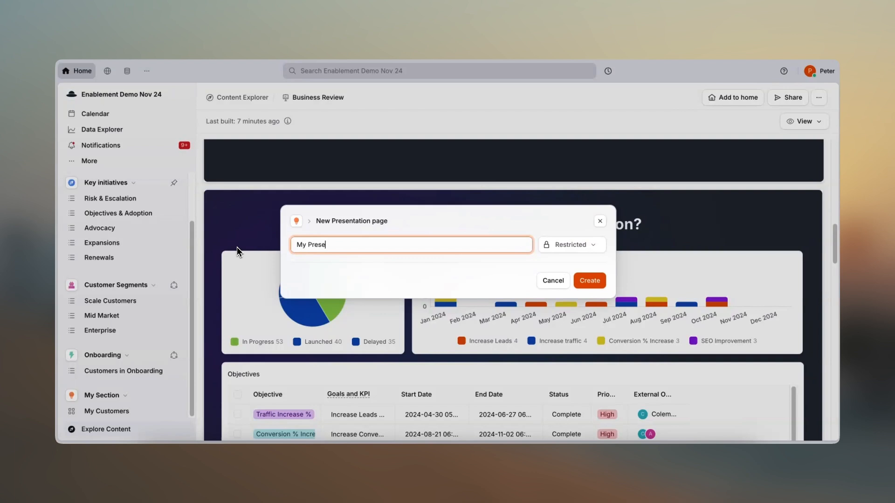
pyautogui.write('ntation')
pyautogui.click(590, 280)
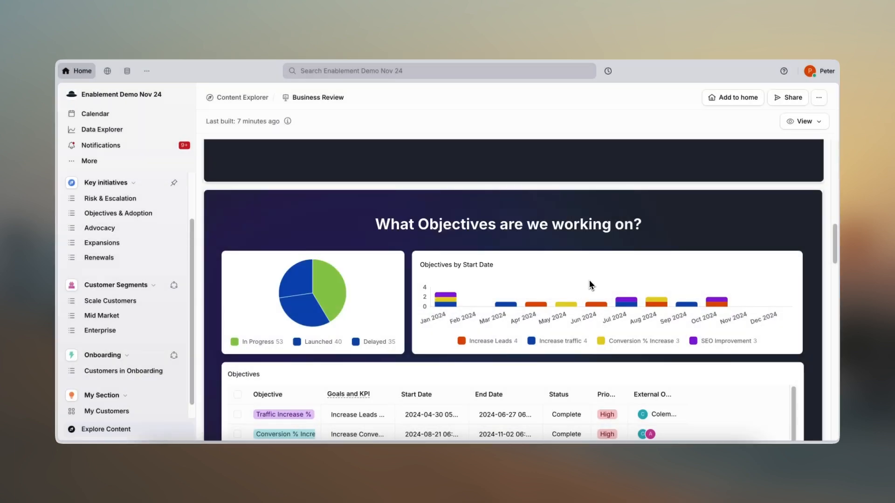
# - Add a wide text widget near the slide's upper edge with the title "My Presentation"
pyautogui.click(316, 118)
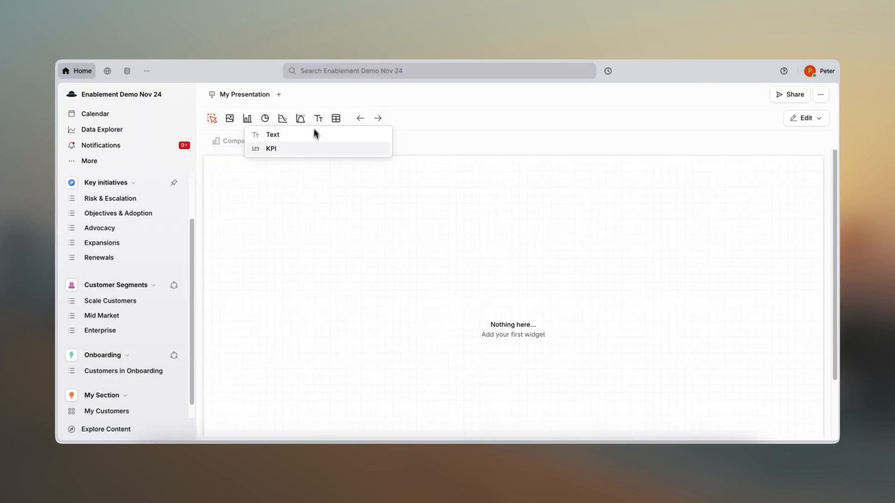
pyautogui.click(311, 140)
pyautogui.moveTo(348, 189); pyautogui.dragTo(676, 247)
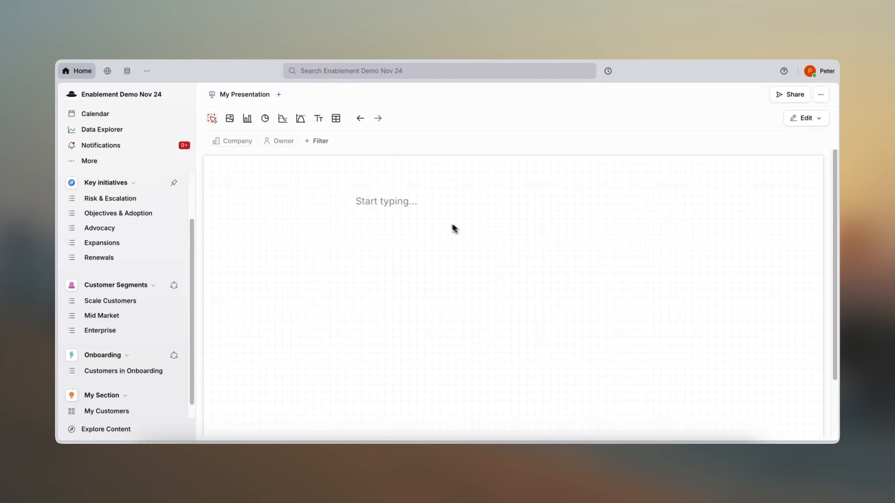
pyautogui.click(409, 207)
pyautogui.write('My Presentatio')
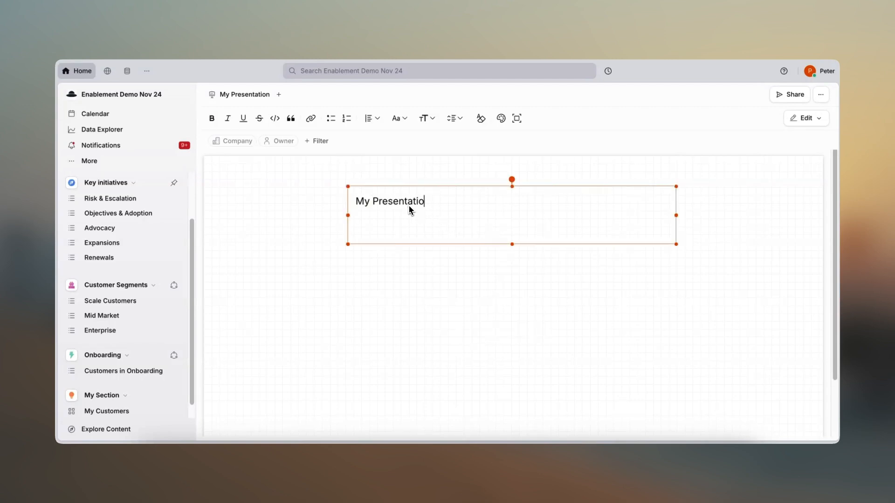
# - Center the title text, shrink its text box in width and height, and deselect it
pyautogui.click(406, 182)
pyautogui.click(378, 119)
pyautogui.click(376, 150)
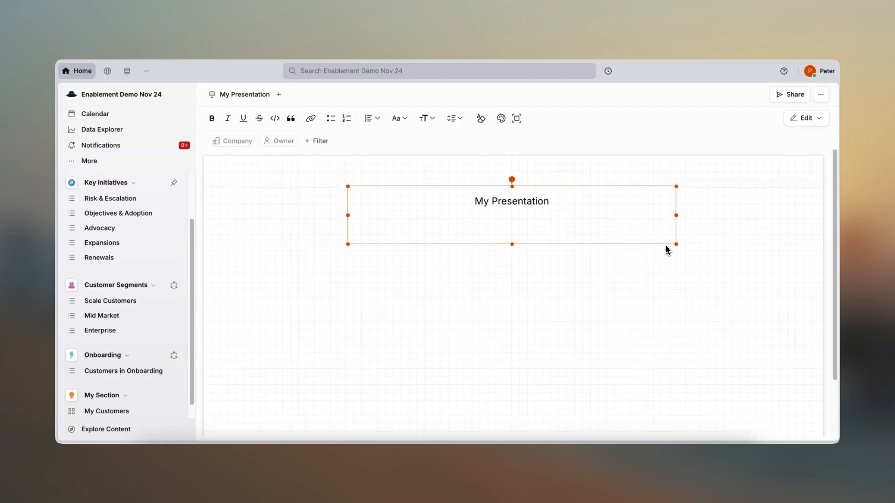
pyautogui.moveTo(676, 244); pyautogui.dragTo(609, 227)
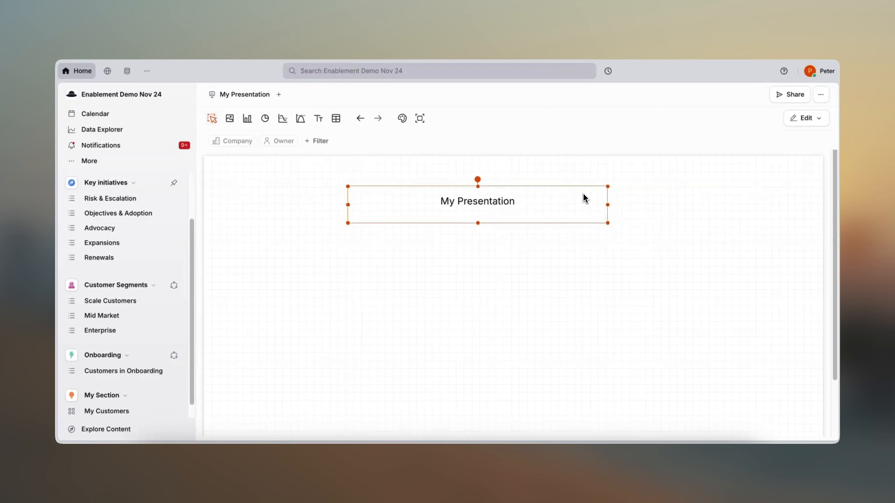
pyautogui.click(712, 207)
# - Check the context actions for the blank slide and the title widget, then the page's mode and sharing options
pyautogui.rightClick(622, 278)
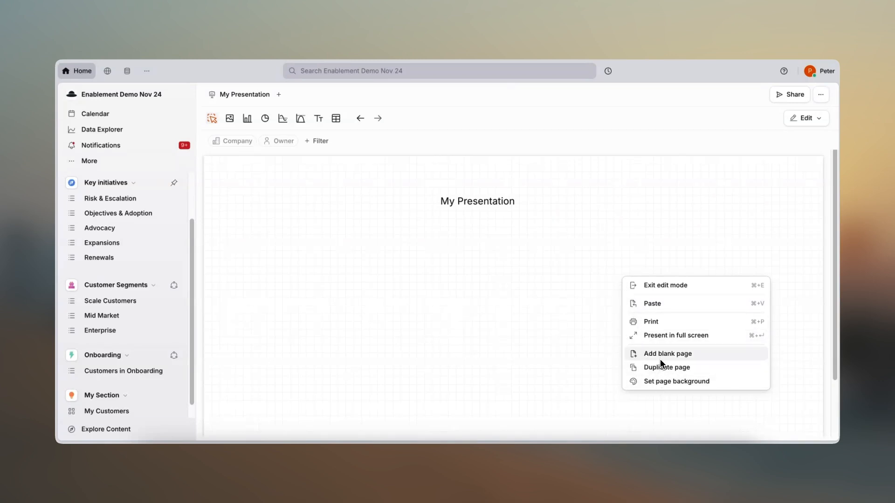
pyautogui.click(529, 220)
pyautogui.rightClick(530, 217)
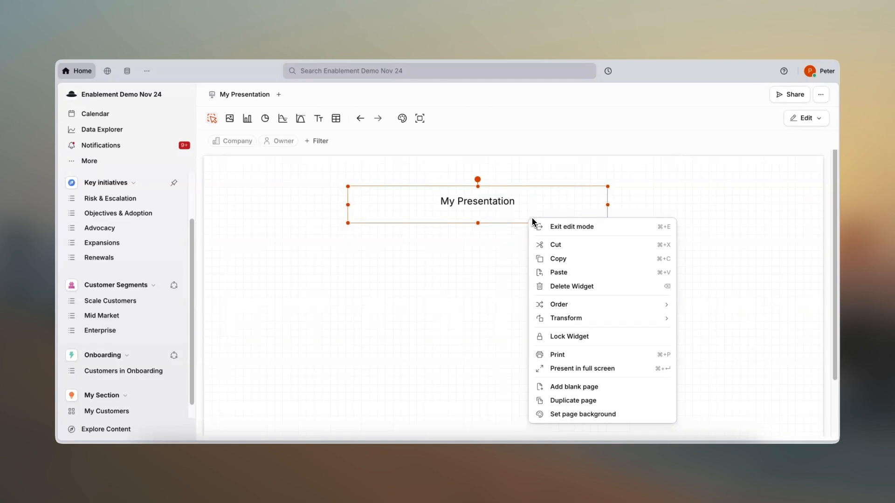
pyautogui.moveTo(562, 304)
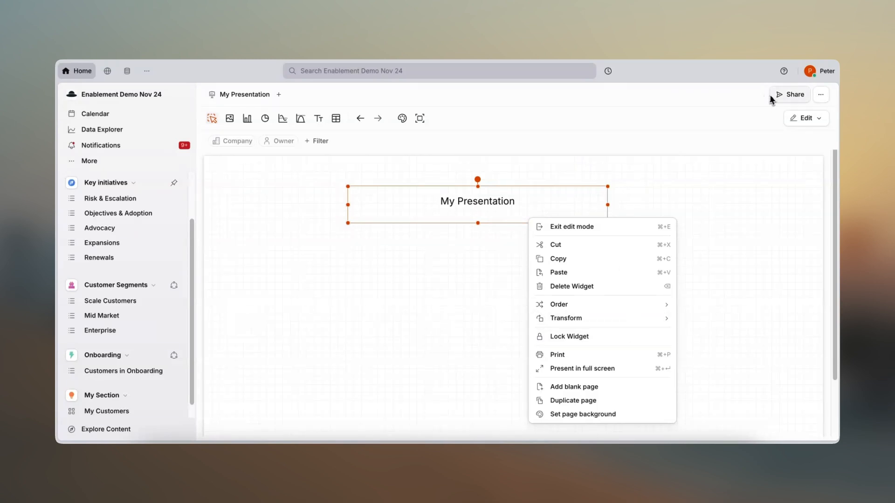
pyautogui.click(810, 119)
pyautogui.click(794, 96)
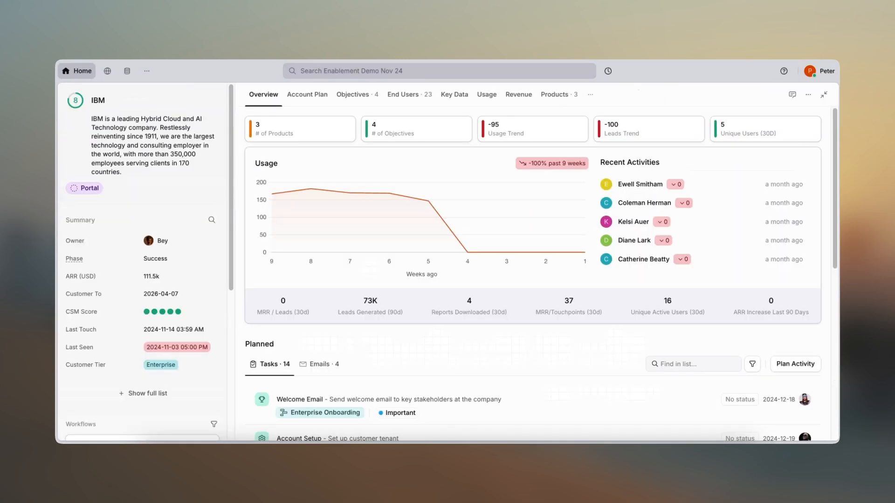
# - Open the Business Review related page in IBM's company profile
pyautogui.click(591, 96)
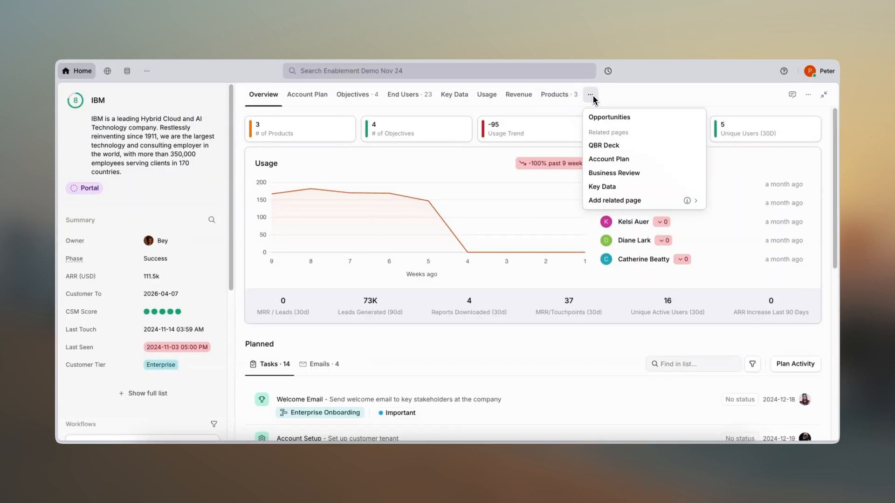
pyautogui.click(611, 174)
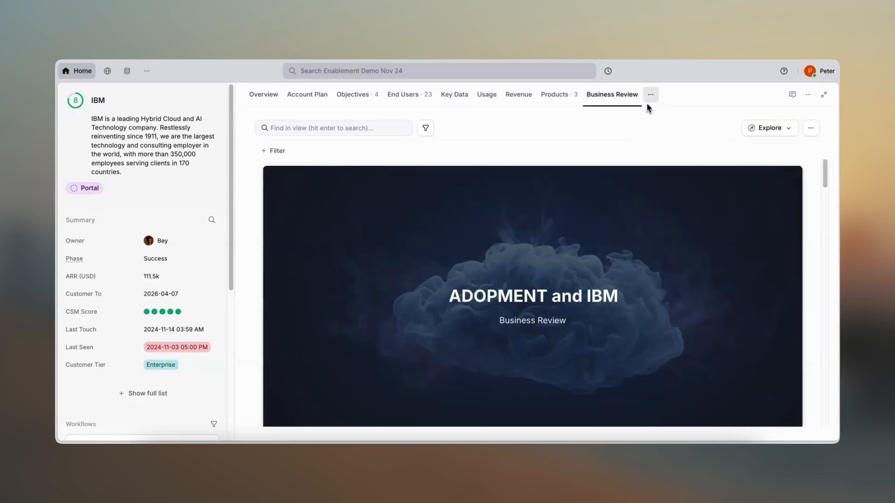
# - Check the page types available for adding a related page, then open the Business Review page's additional actions
pyautogui.click(650, 98)
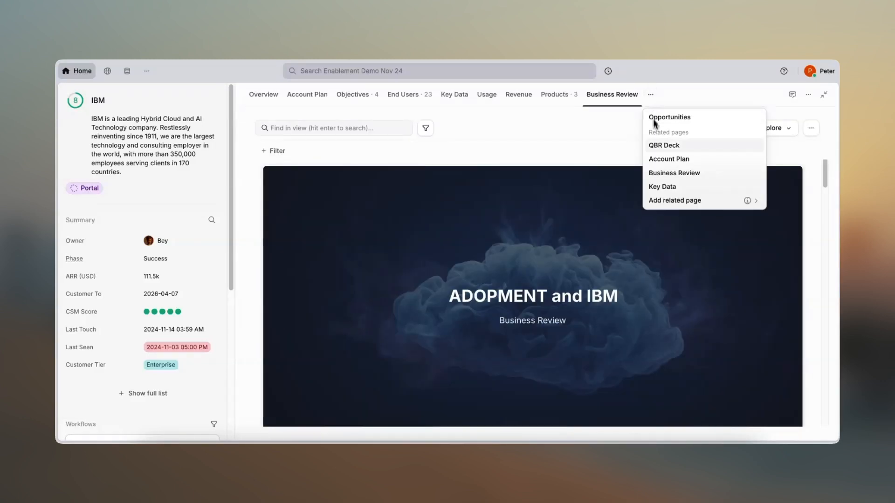
pyautogui.moveTo(659, 200)
pyautogui.moveTo(628, 236)
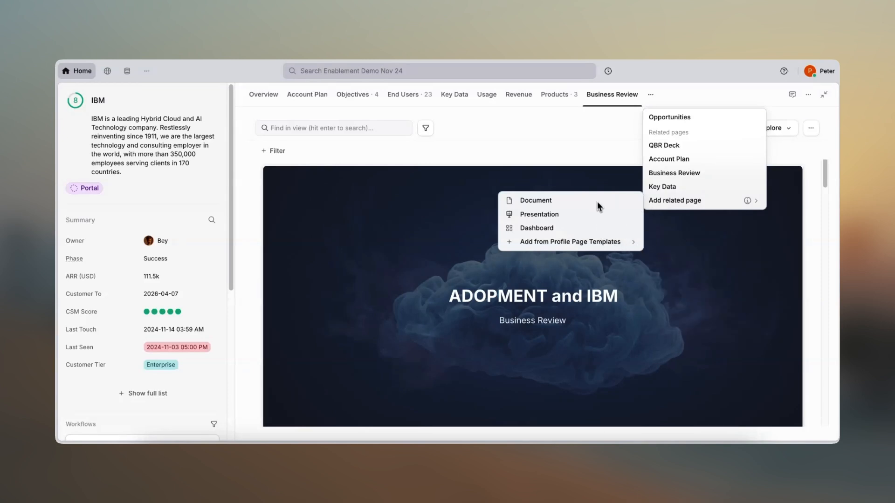
pyautogui.click(608, 142)
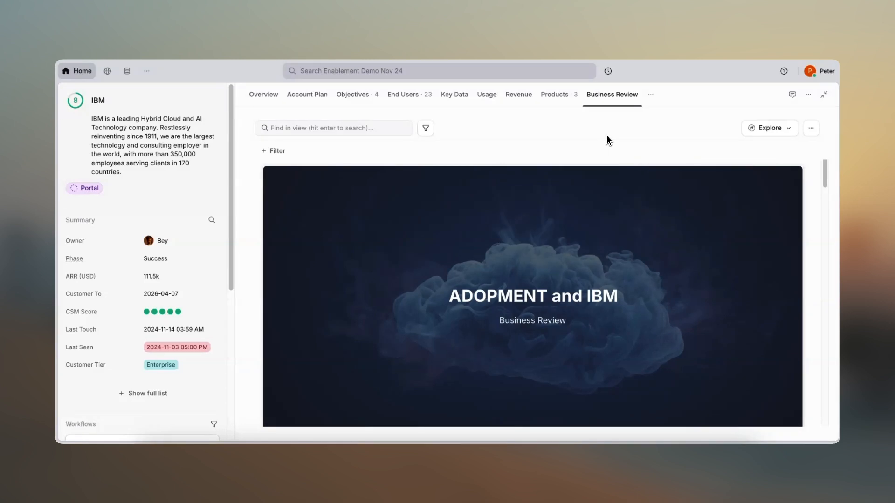
pyautogui.click(811, 129)
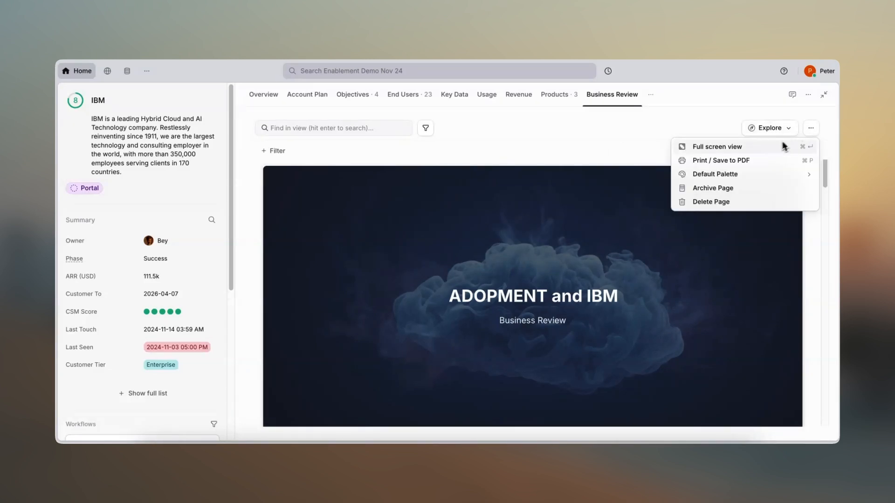